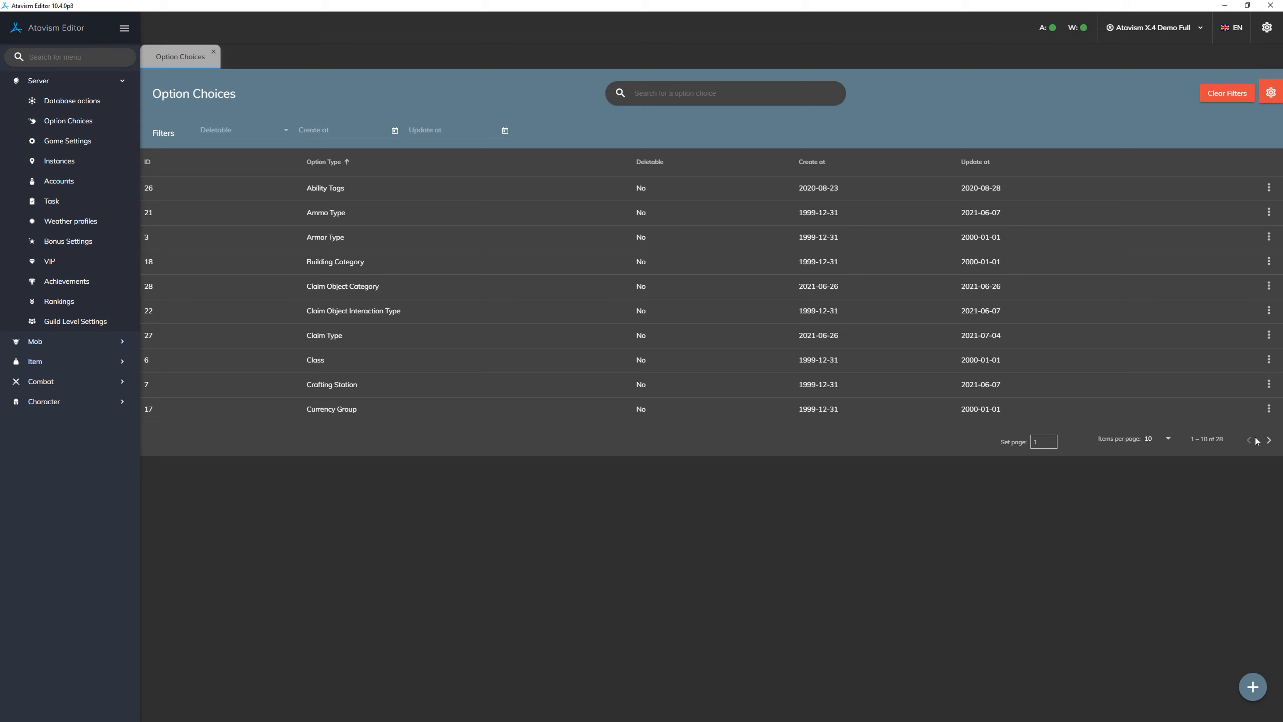
- Browse the remaining pages of option types and sort the list by ID in descending order
left_click(1269, 440)
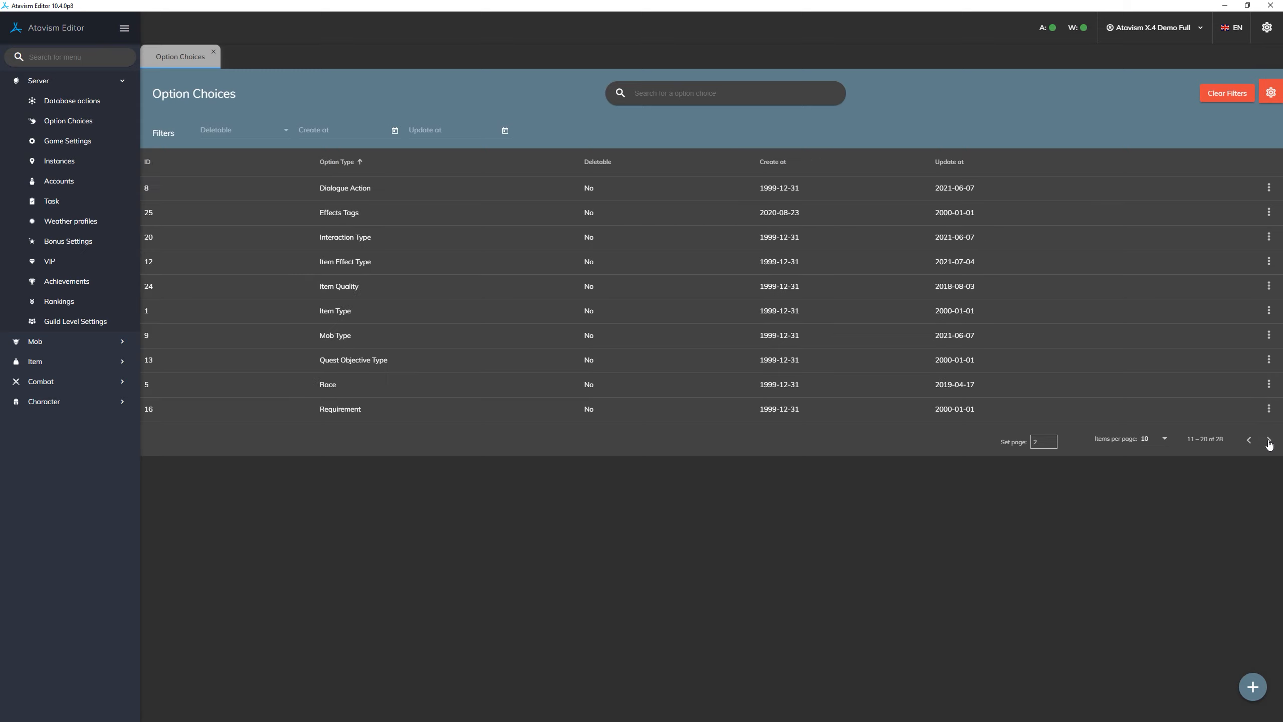
left_click(1269, 440)
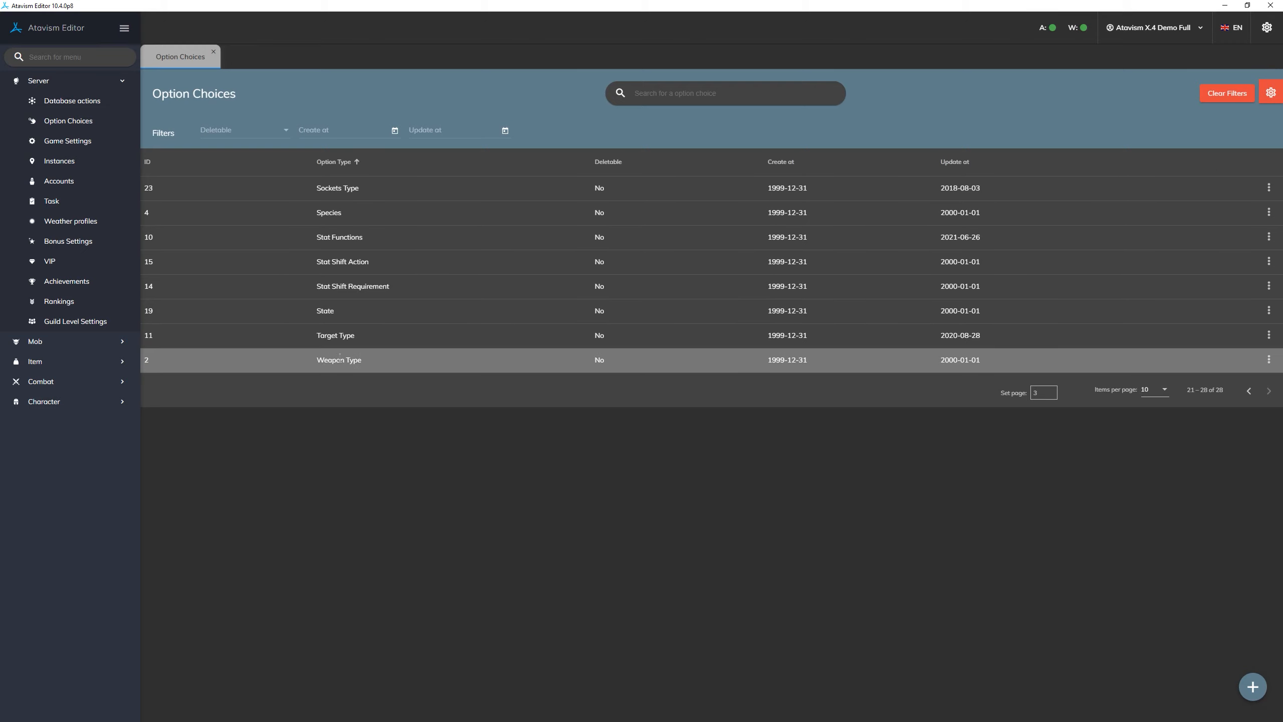
left_click(147, 161)
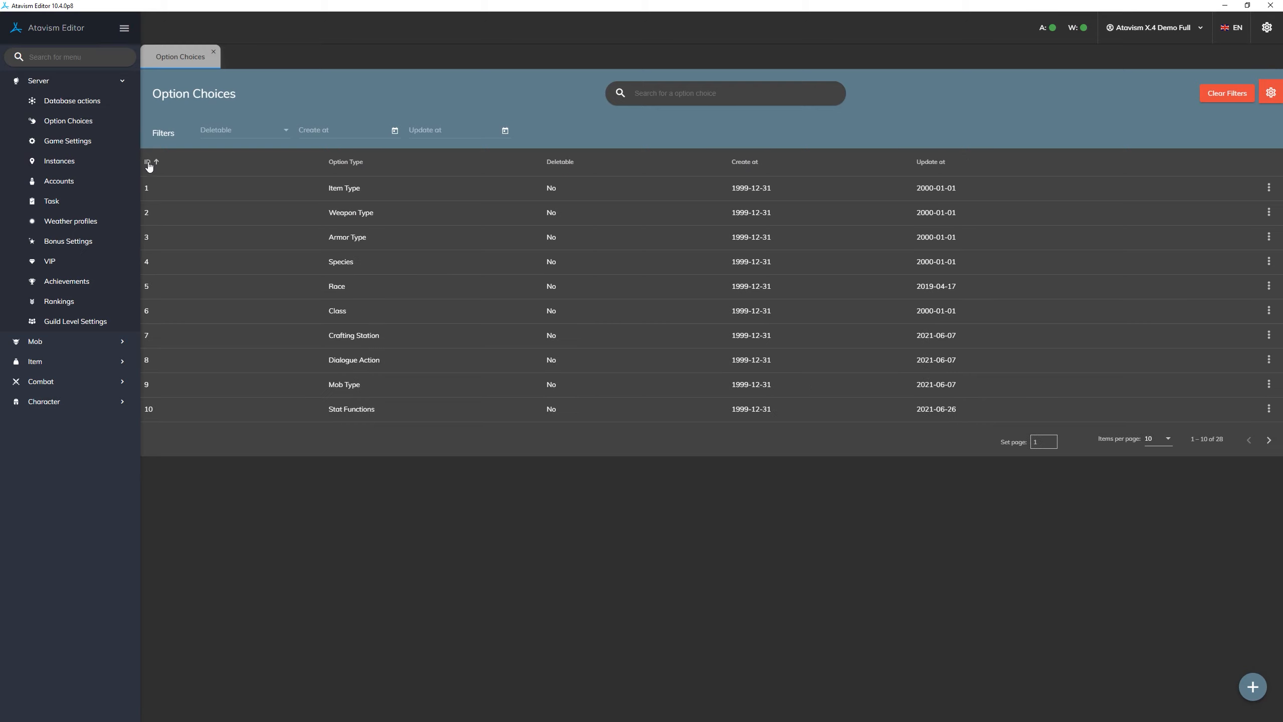
left_click(148, 163)
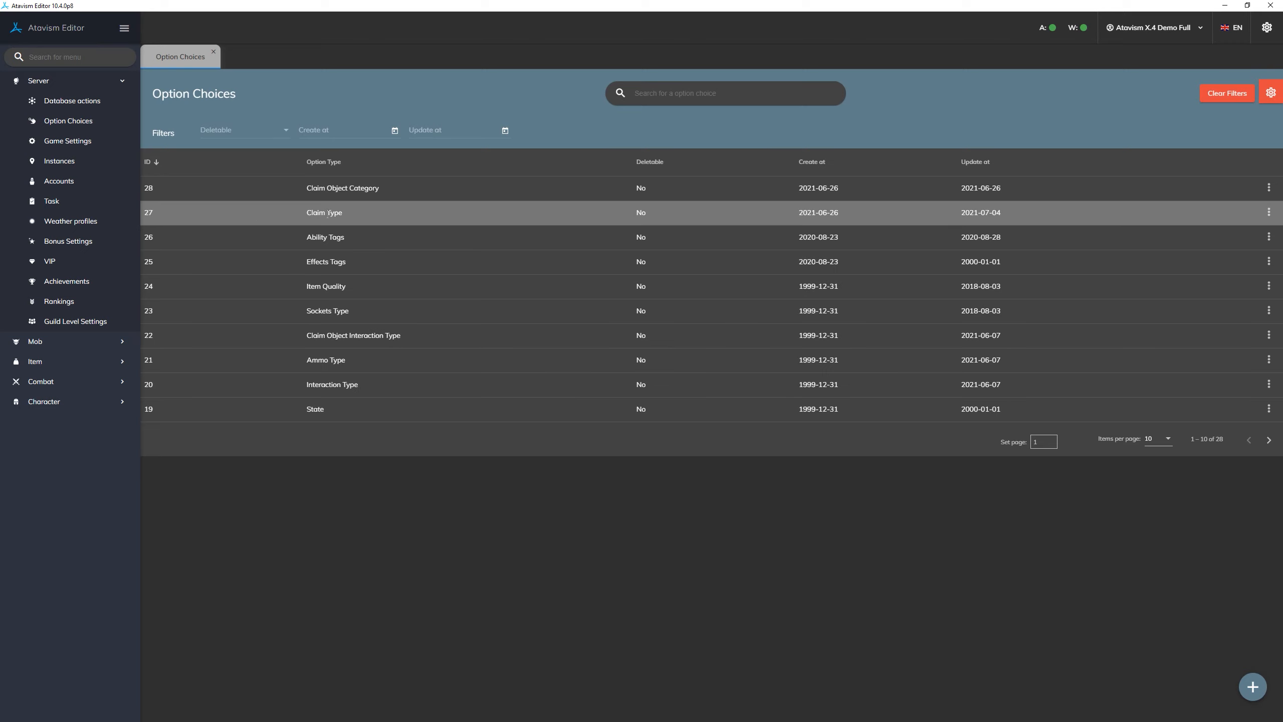
- Add the choice Castle to the Claim Type option type, save it, and expand that option type's list of choices
left_click(241, 214)
left_click(582, 325)
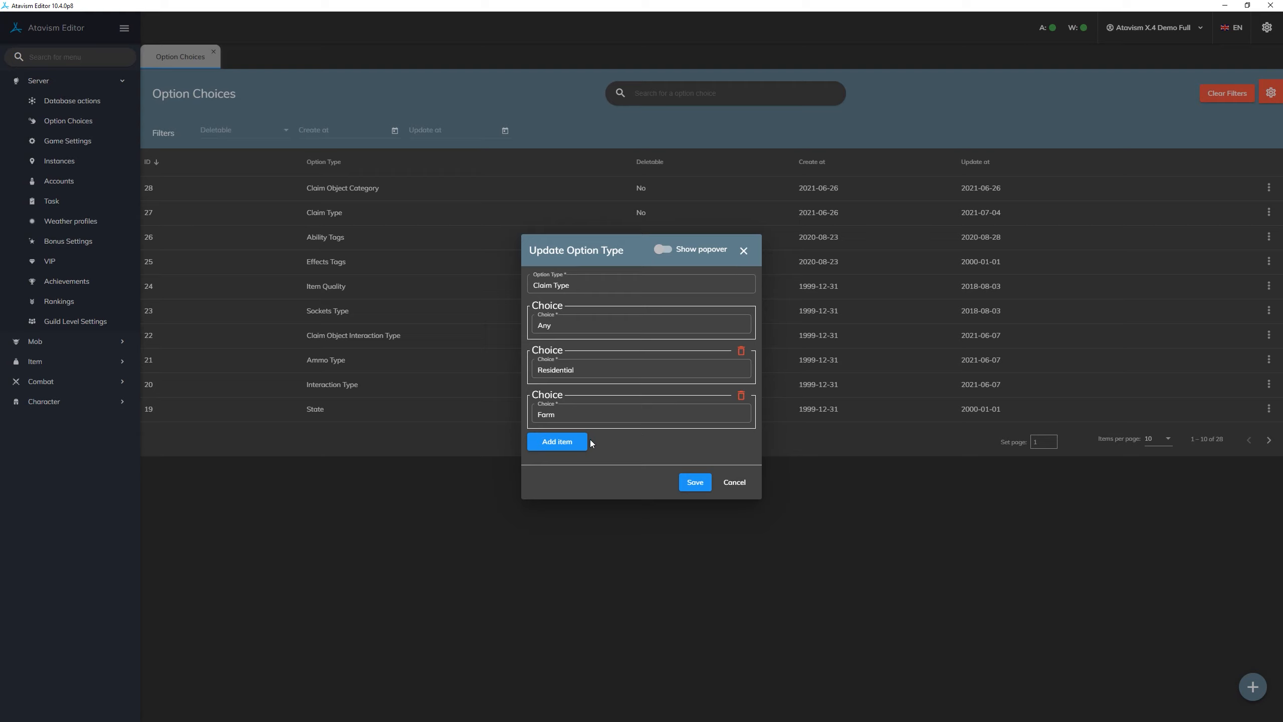
left_click(573, 442)
left_click(628, 433)
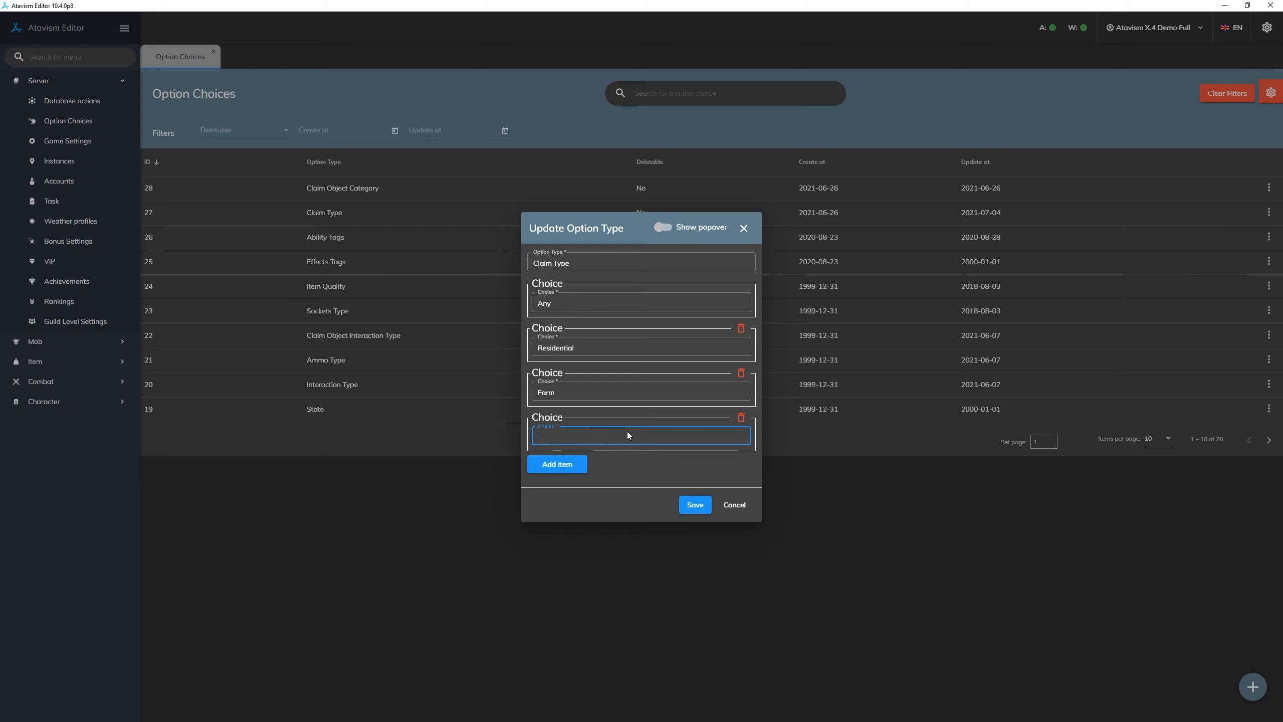
type("Castel")
key("BackSpace")
type("le")
left_click(695, 504)
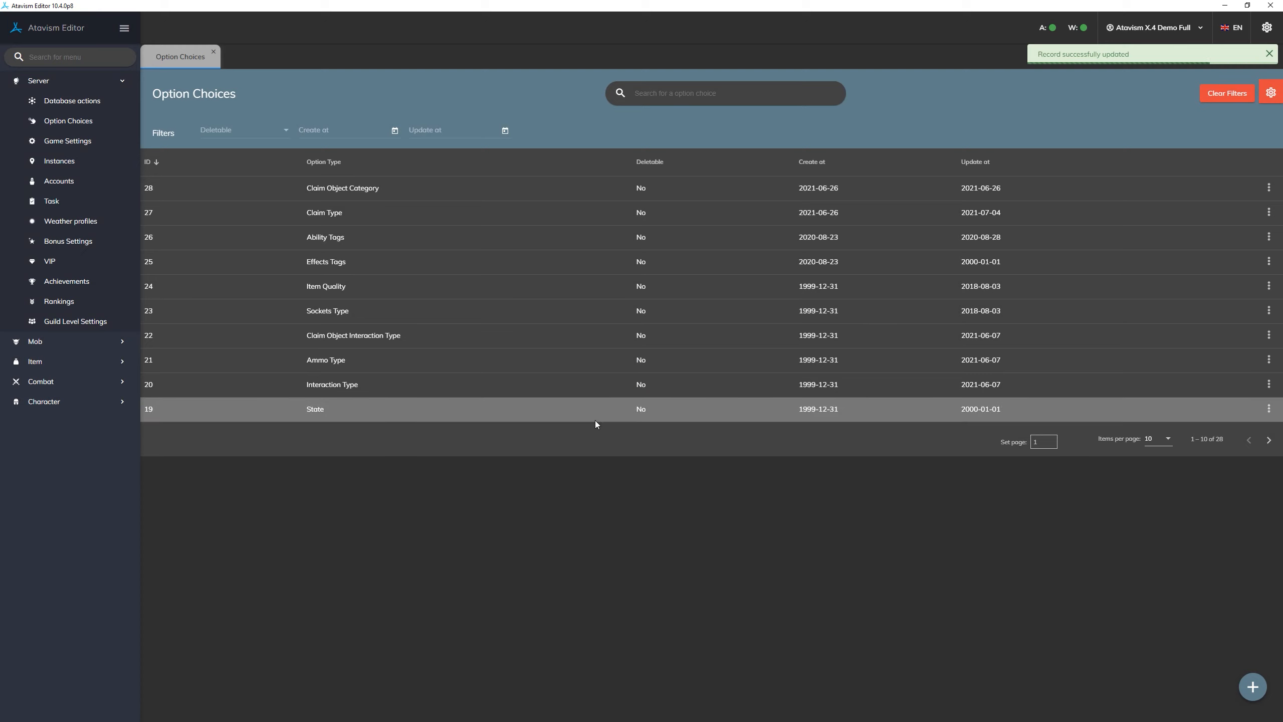
left_click(385, 219)
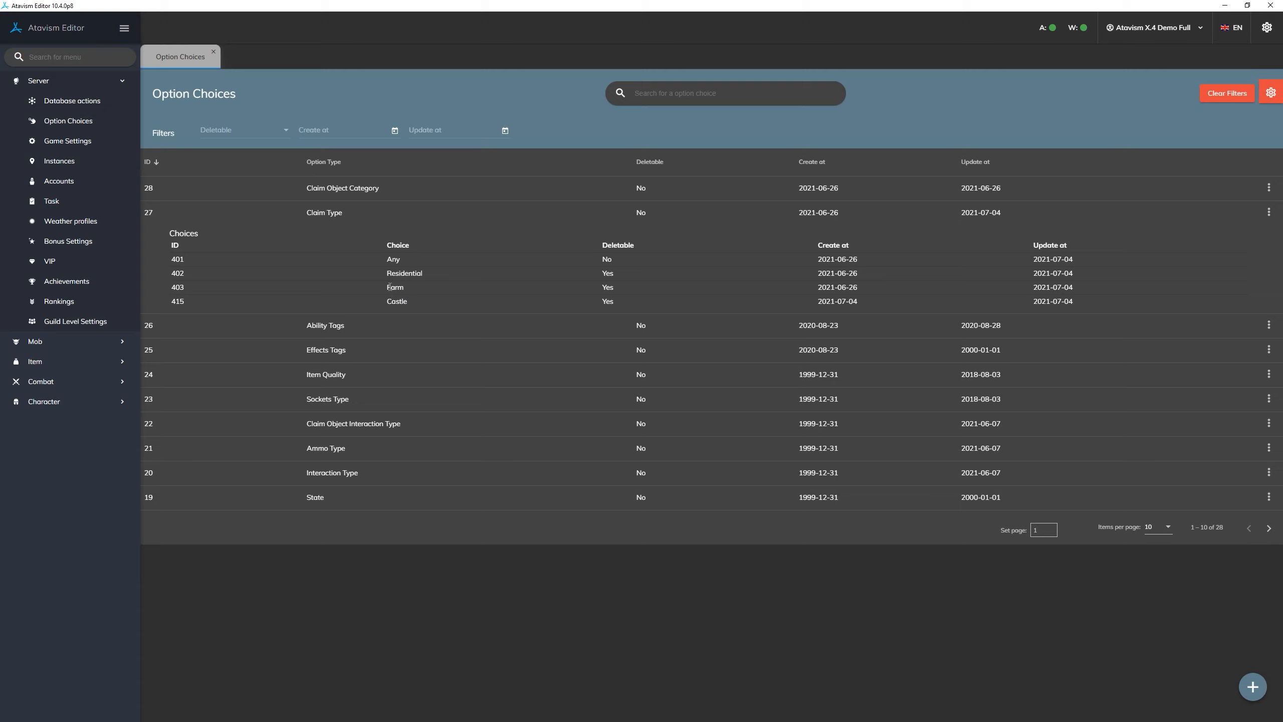
- Start a new build object and list the choices available for its Valid Claim Types
left_click(65, 362)
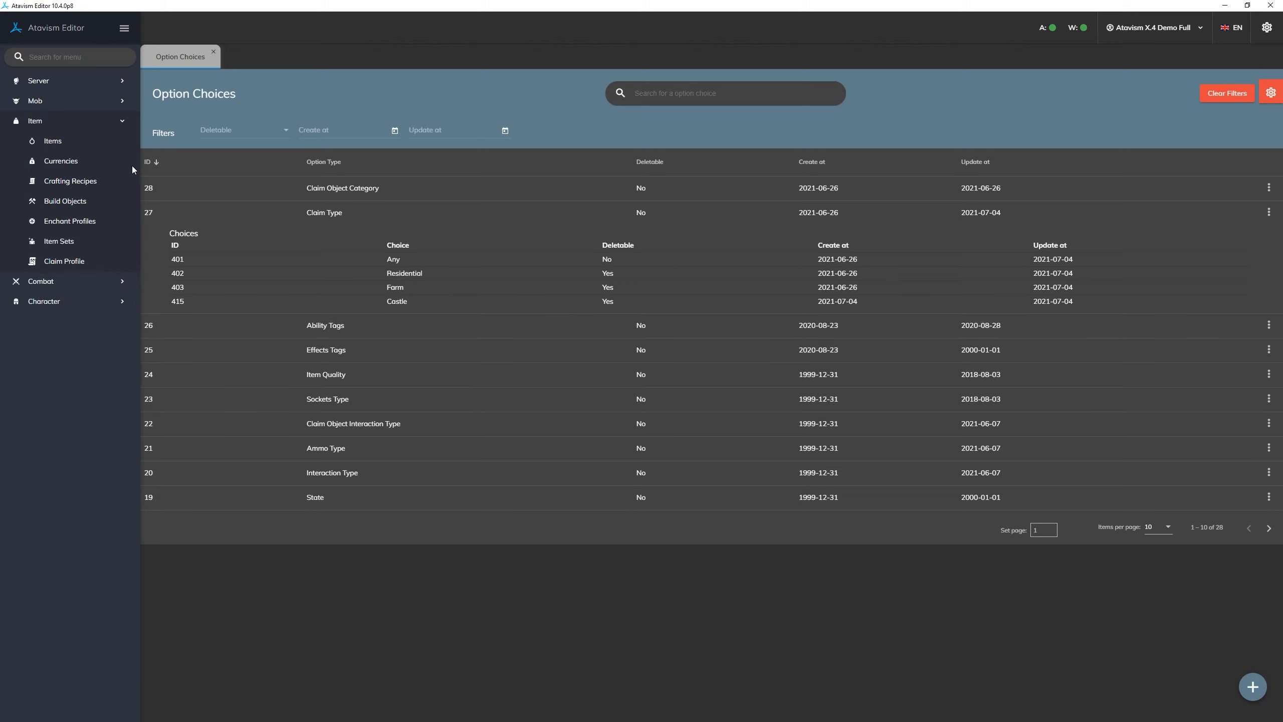
left_click(95, 202)
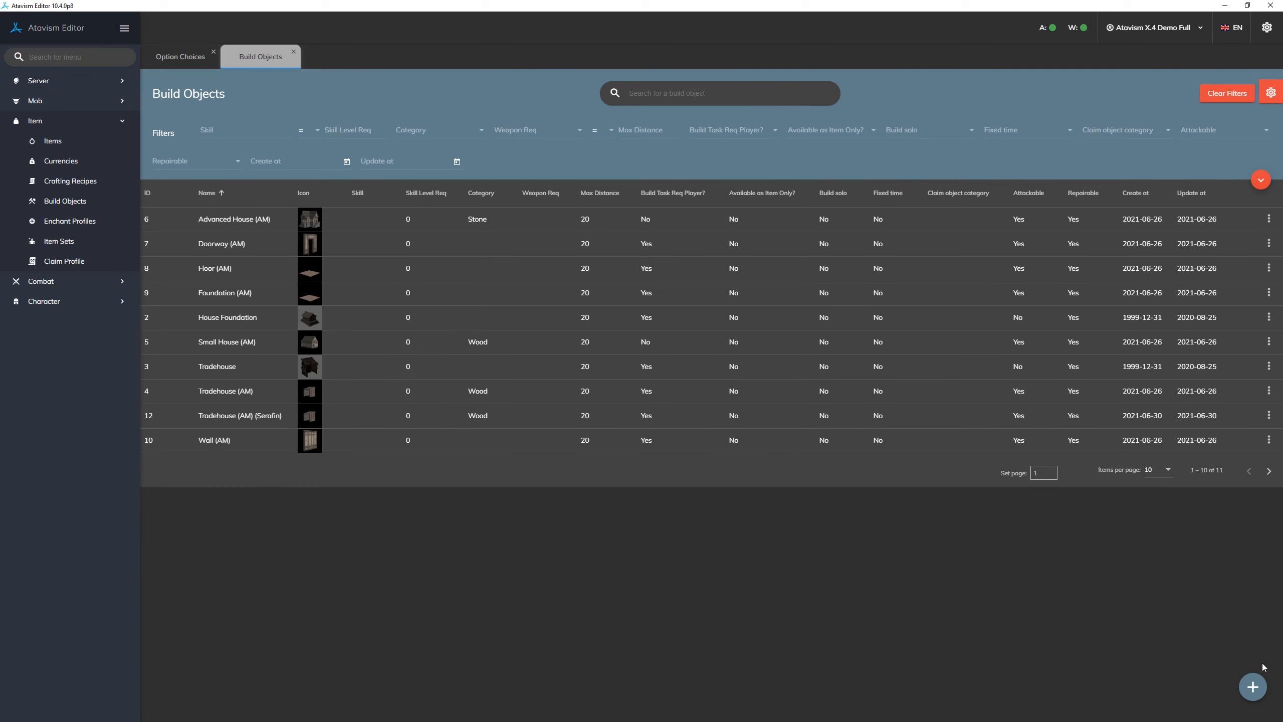
left_click(1253, 687)
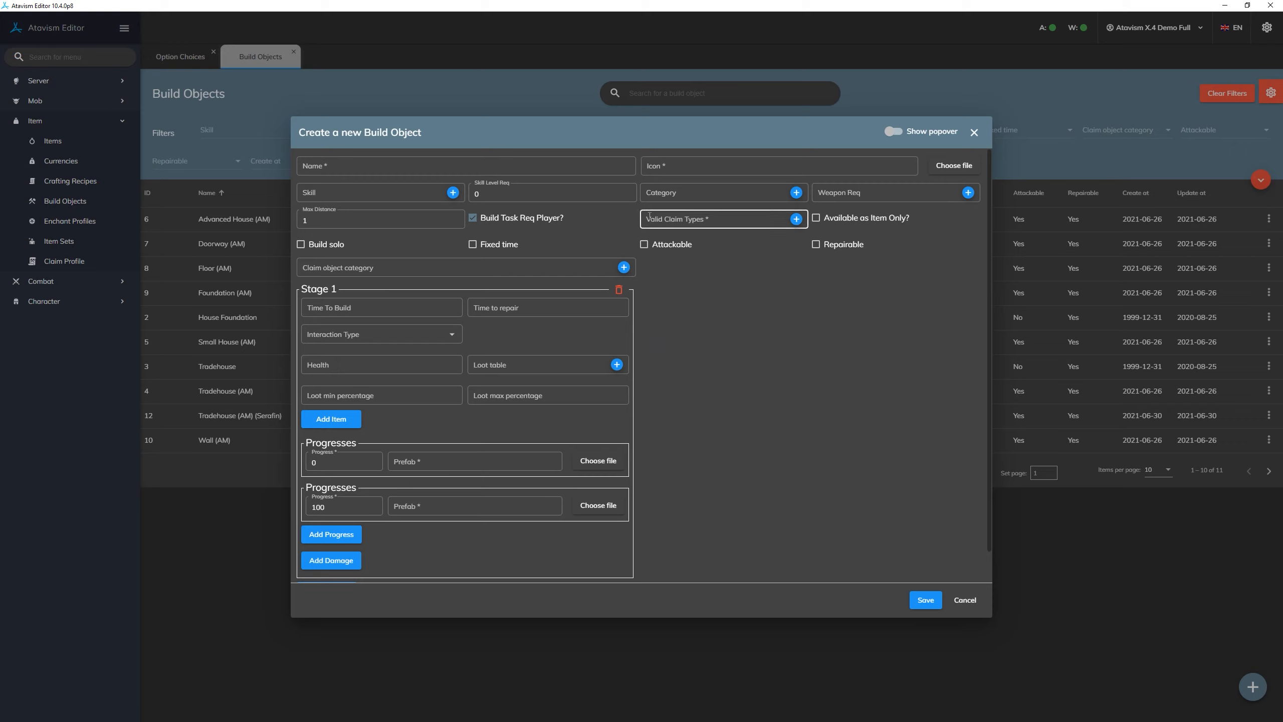
left_click(723, 219)
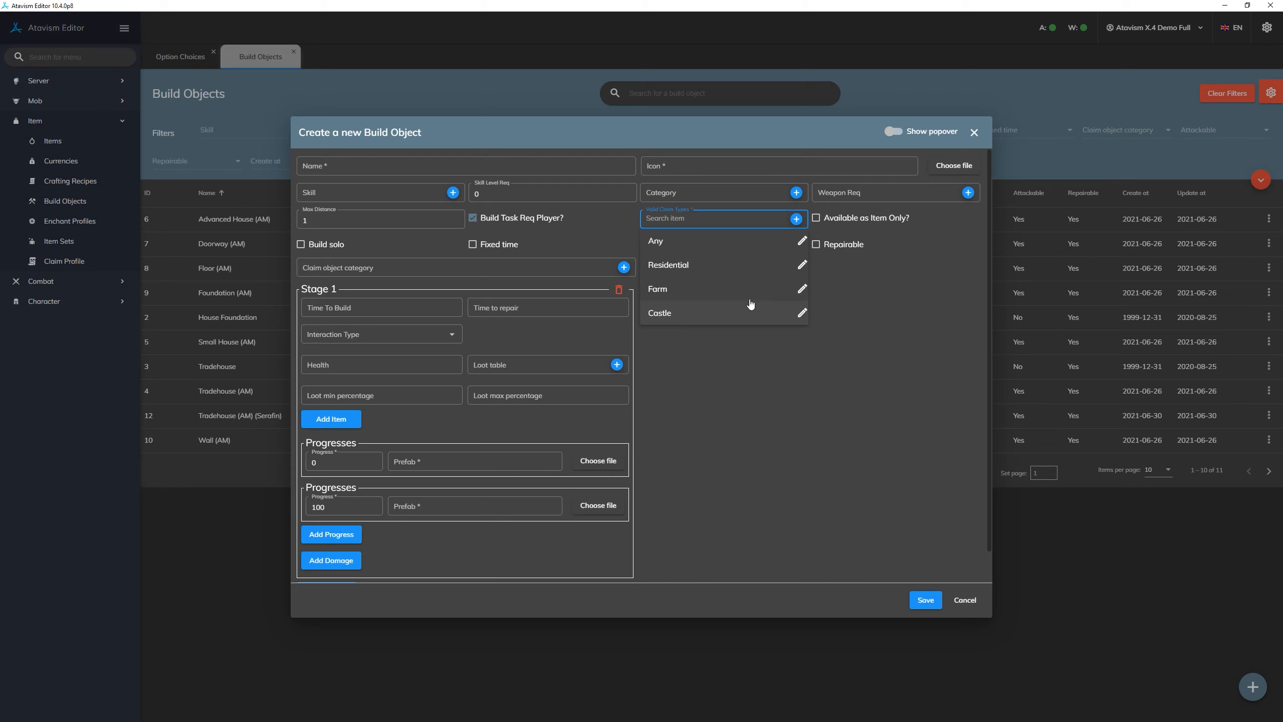
left_click(780, 391)
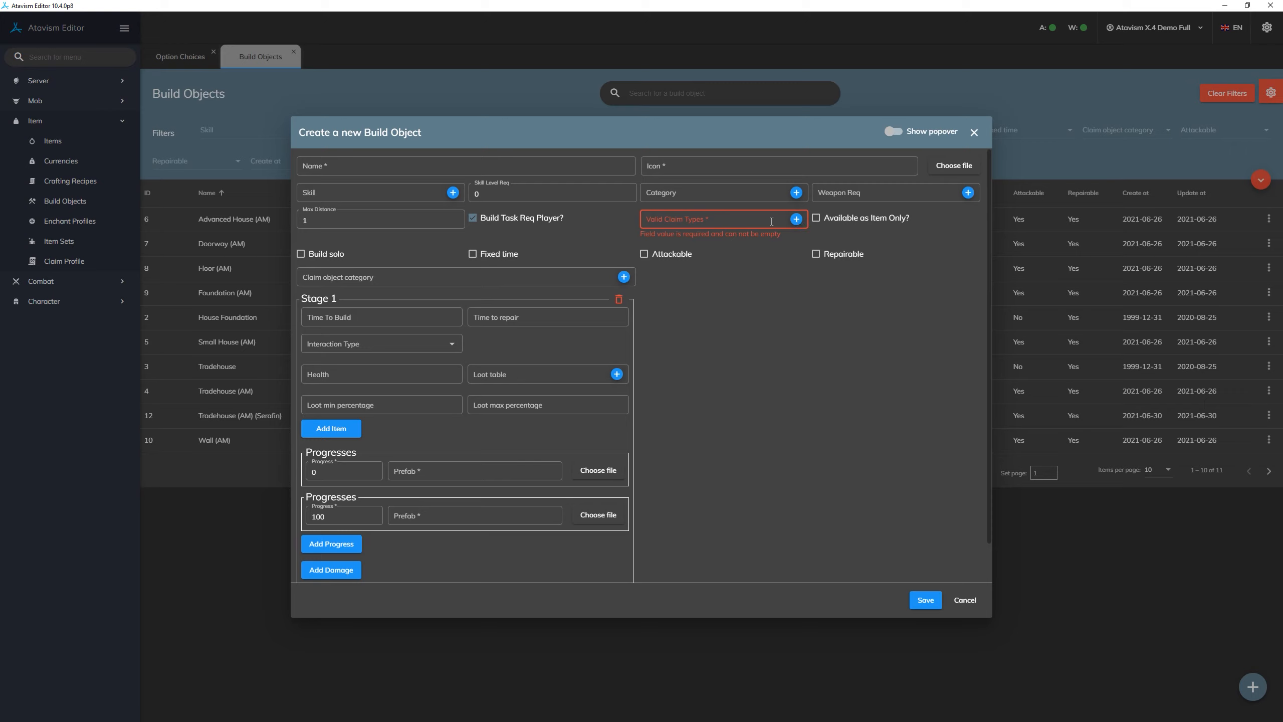
left_click(717, 220)
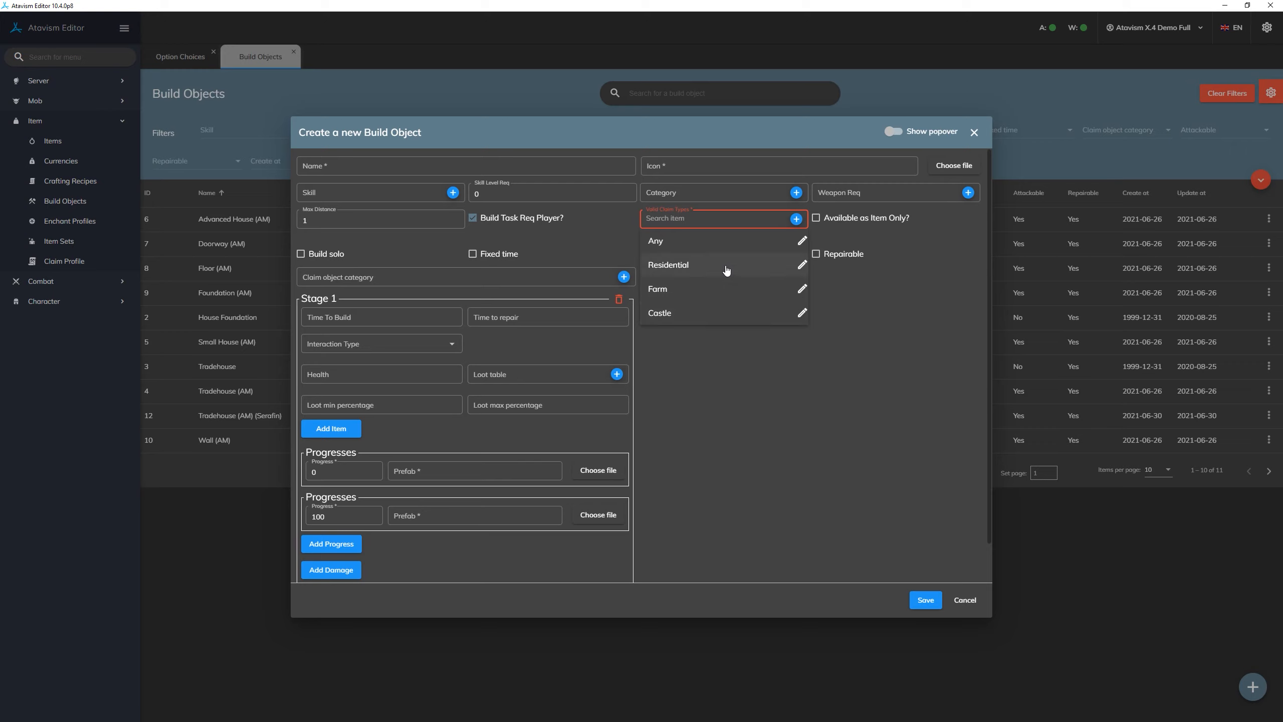
- Add the choice Village to Claim Type directly from the build object's Valid Claim Types and save it
left_click(796, 219)
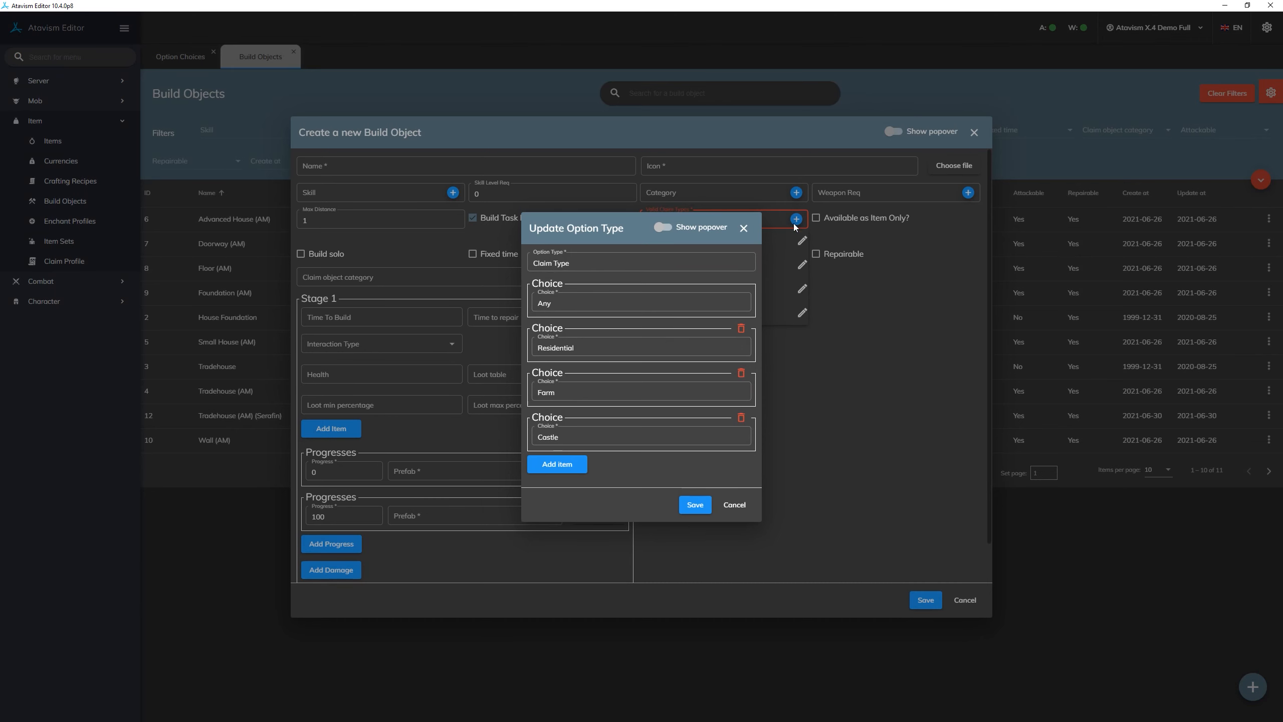
left_click(557, 464)
left_click(630, 456)
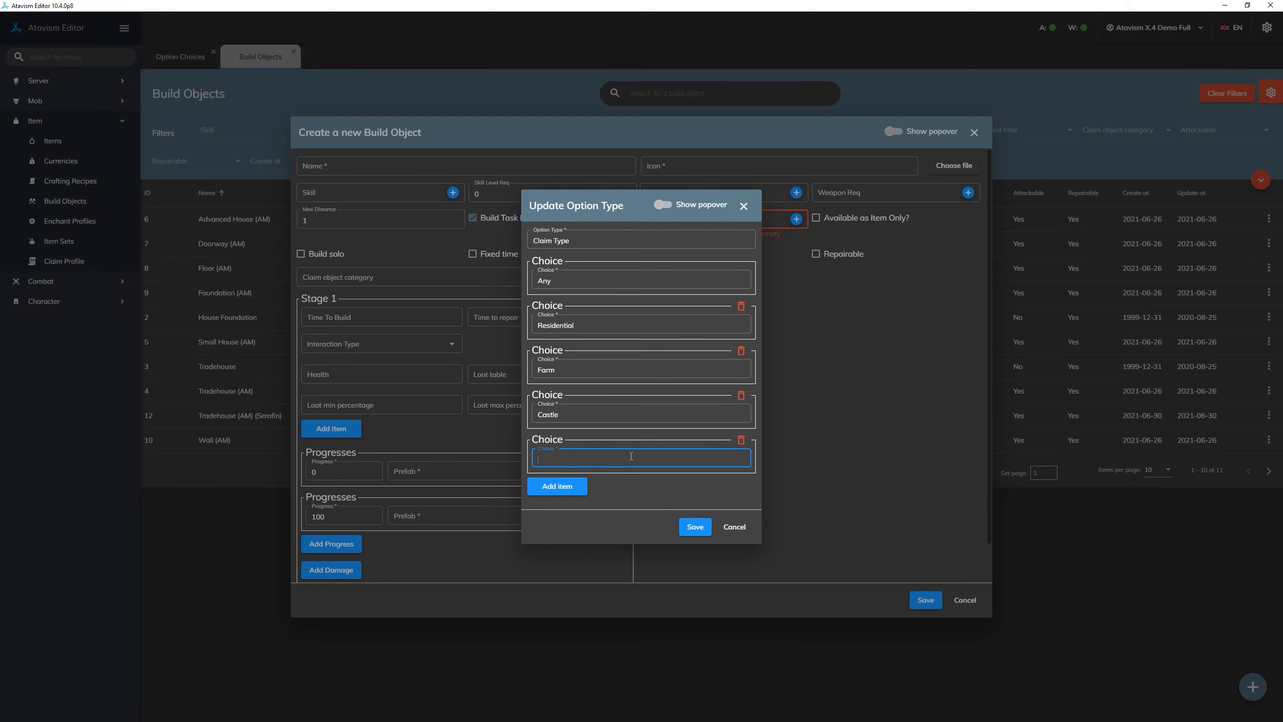
type("Village")
left_click(695, 526)
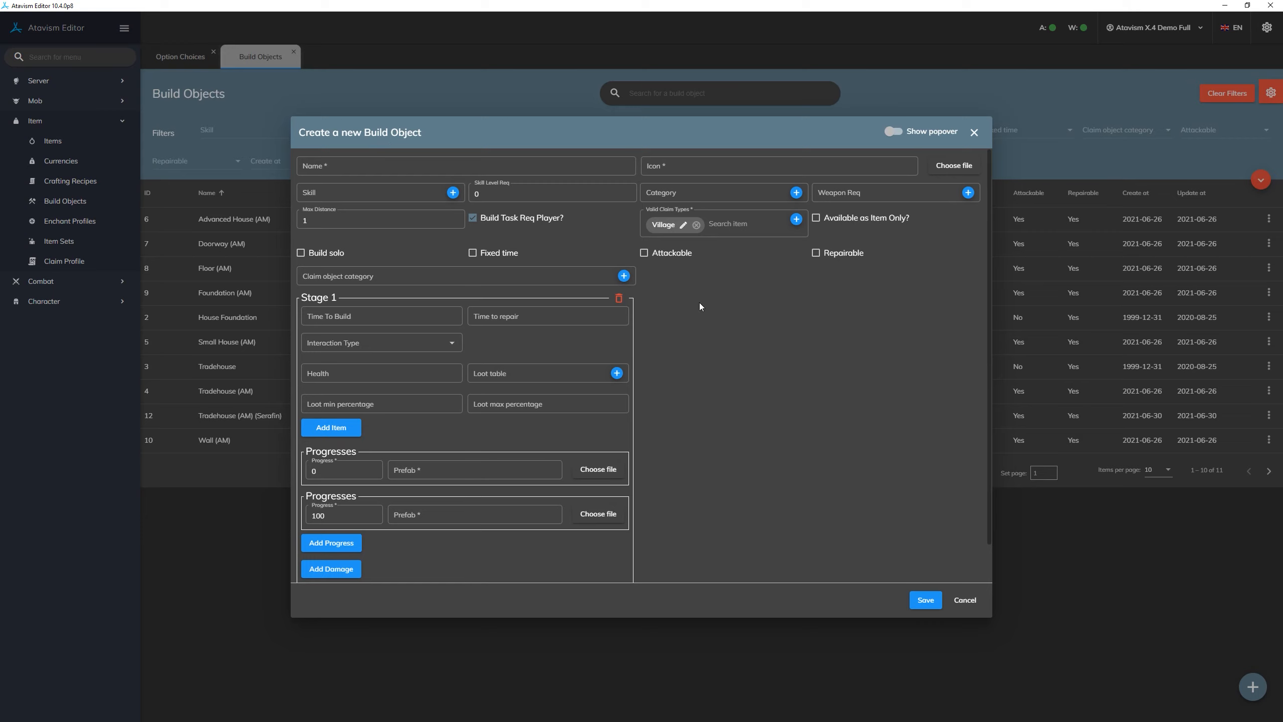
- Rename the Village claim type choice to Small Village, save it, and discard the new build object
left_click(683, 224)
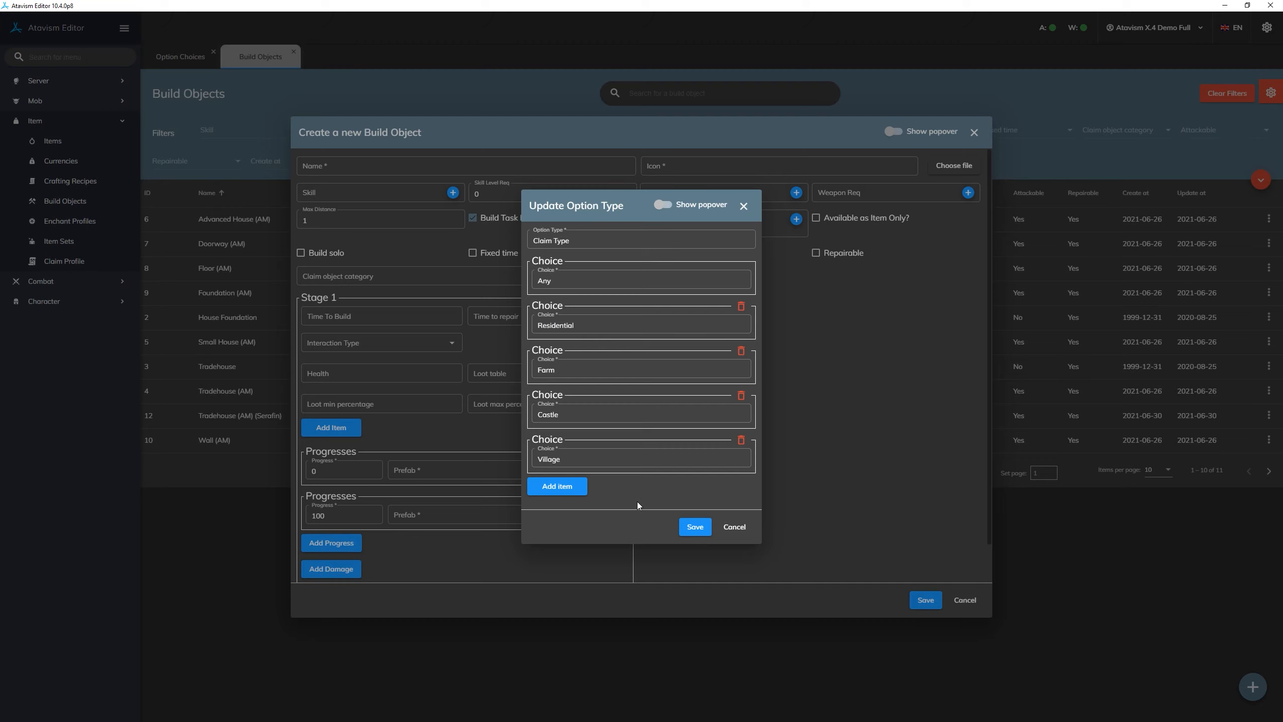
left_click(634, 456)
type("Small")
left_click(696, 531)
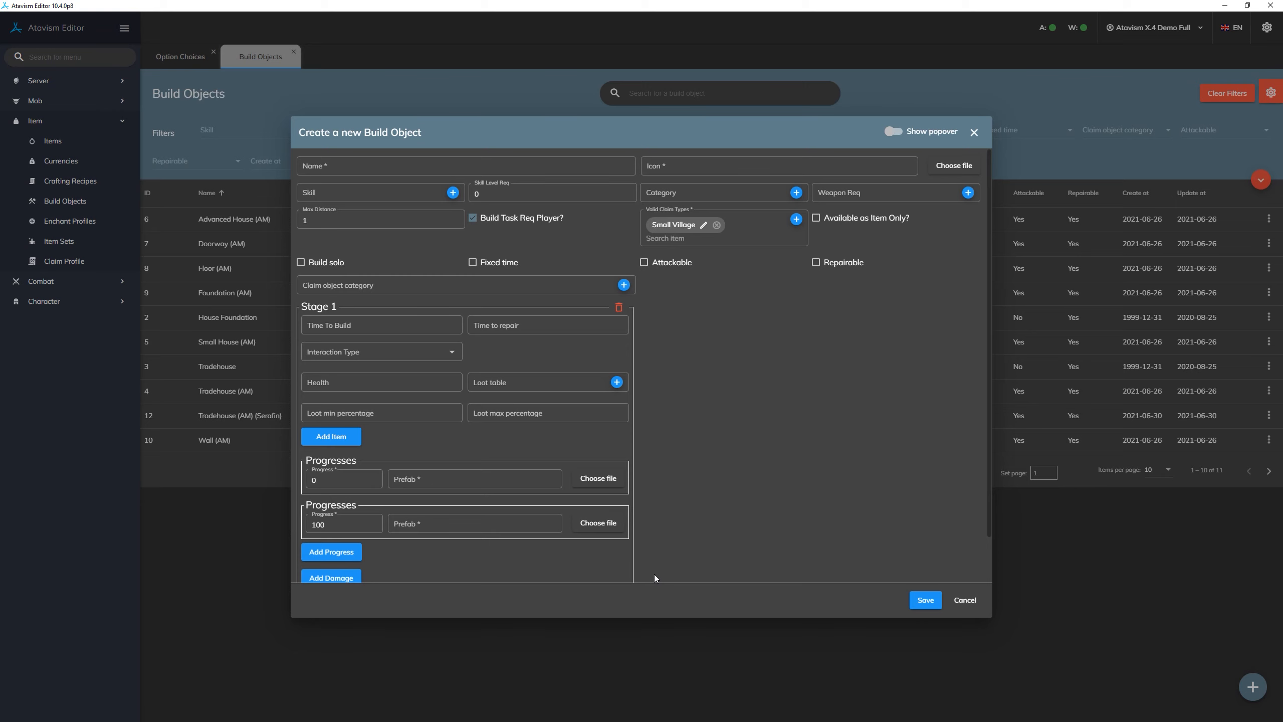
left_click(970, 602)
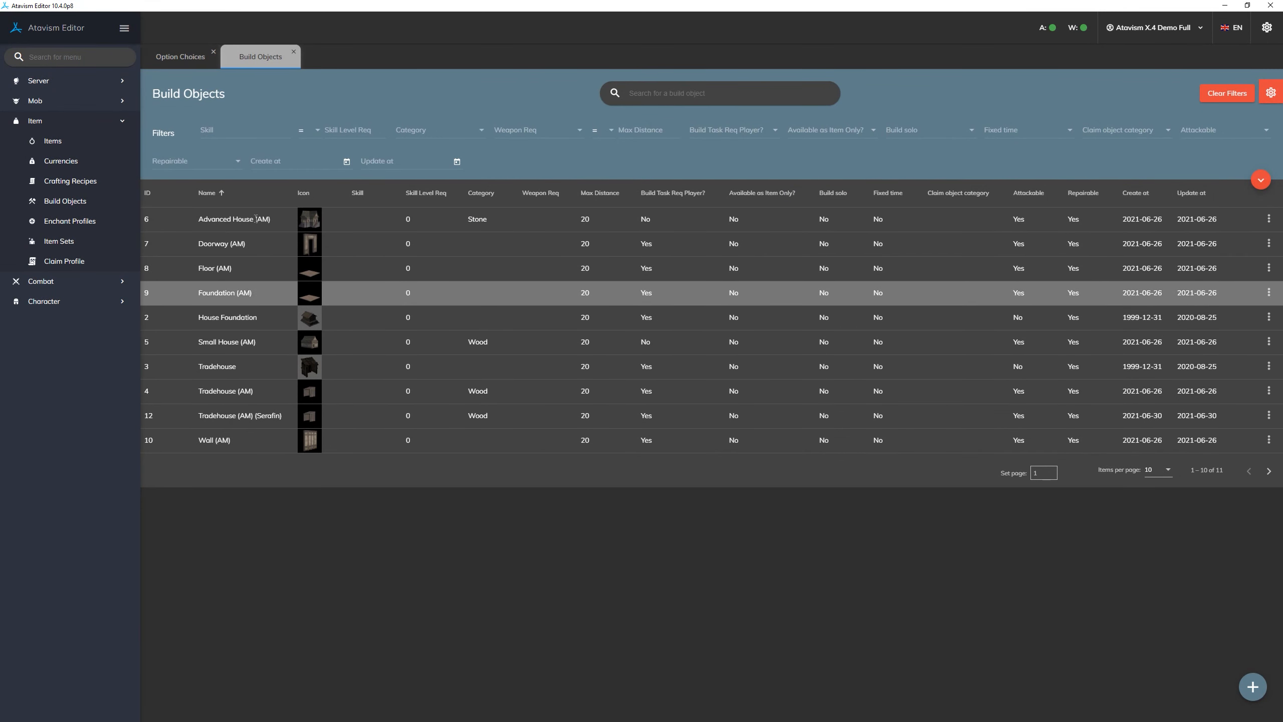
- Go back to the option choices and review the choices of Claim Object Category and Claim Type
left_click(163, 59)
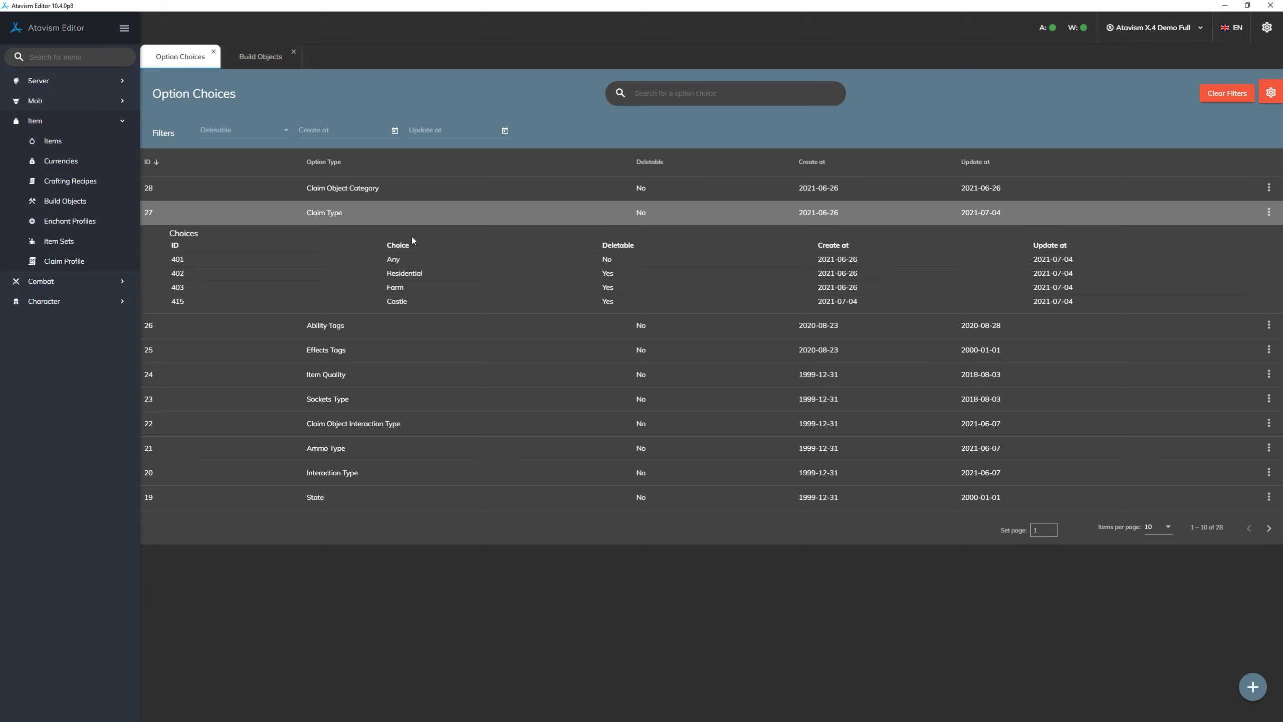
double_click(407, 185)
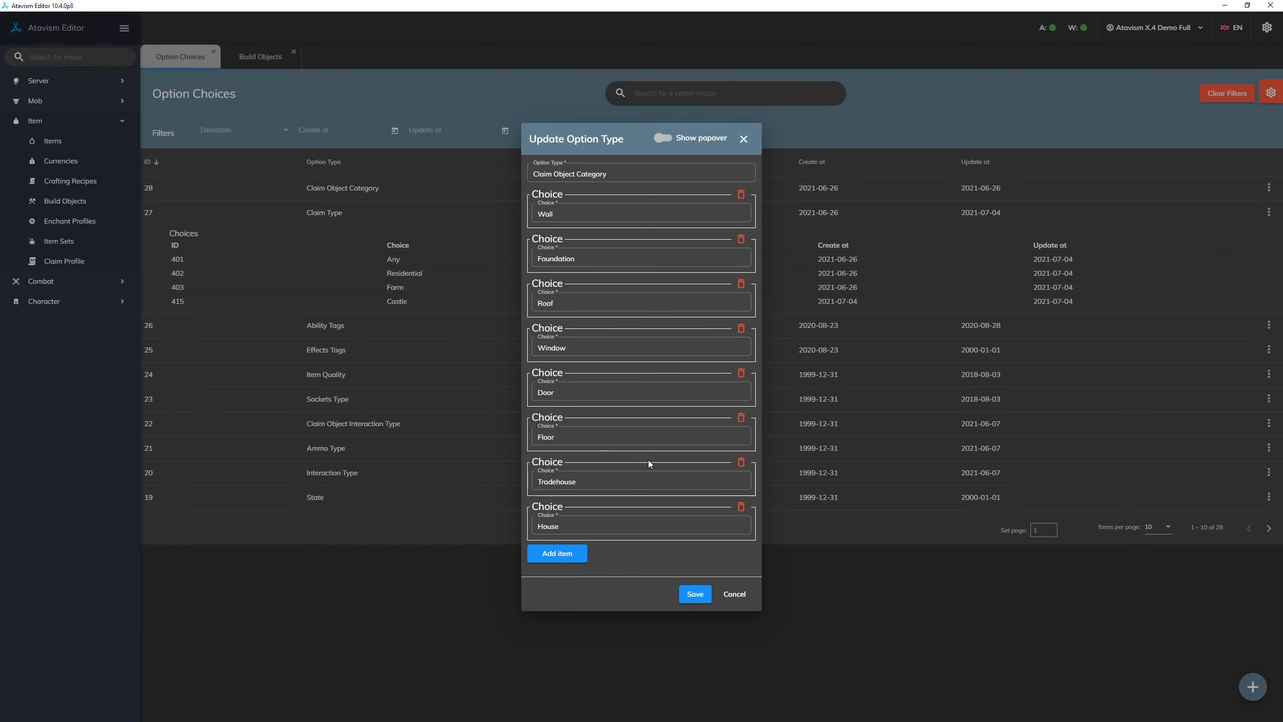
left_click(734, 595)
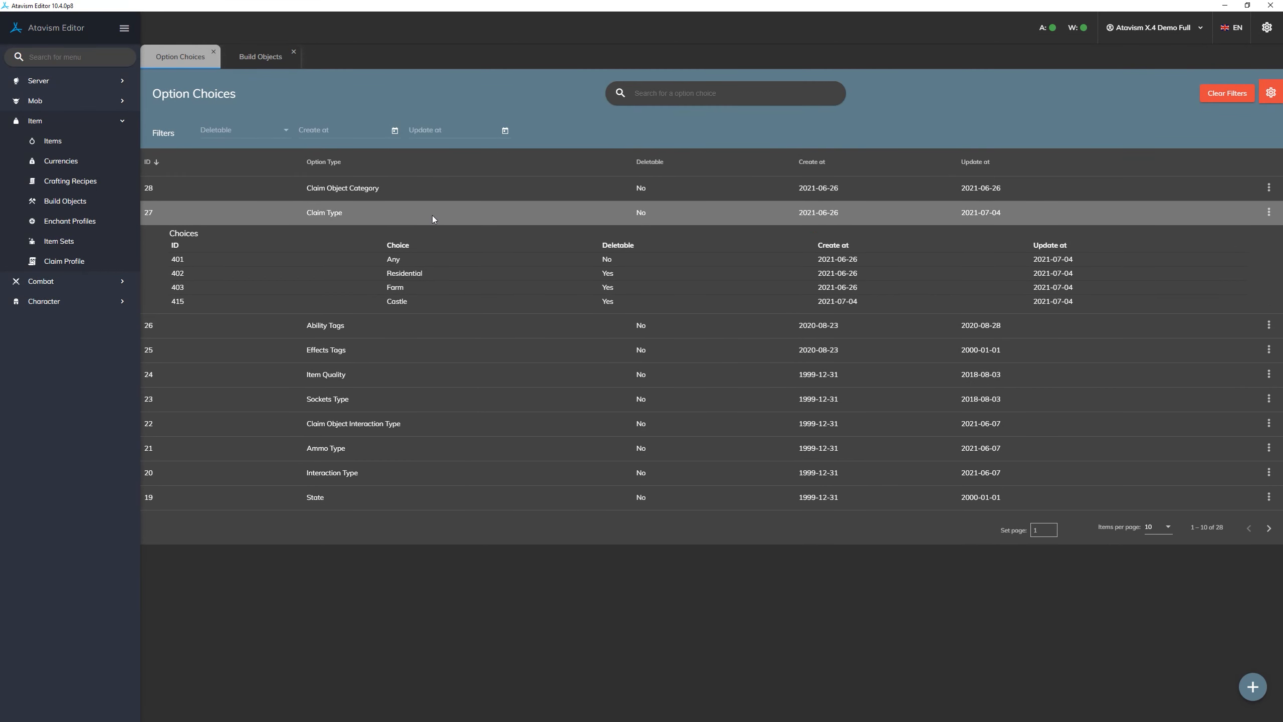
left_click(432, 215)
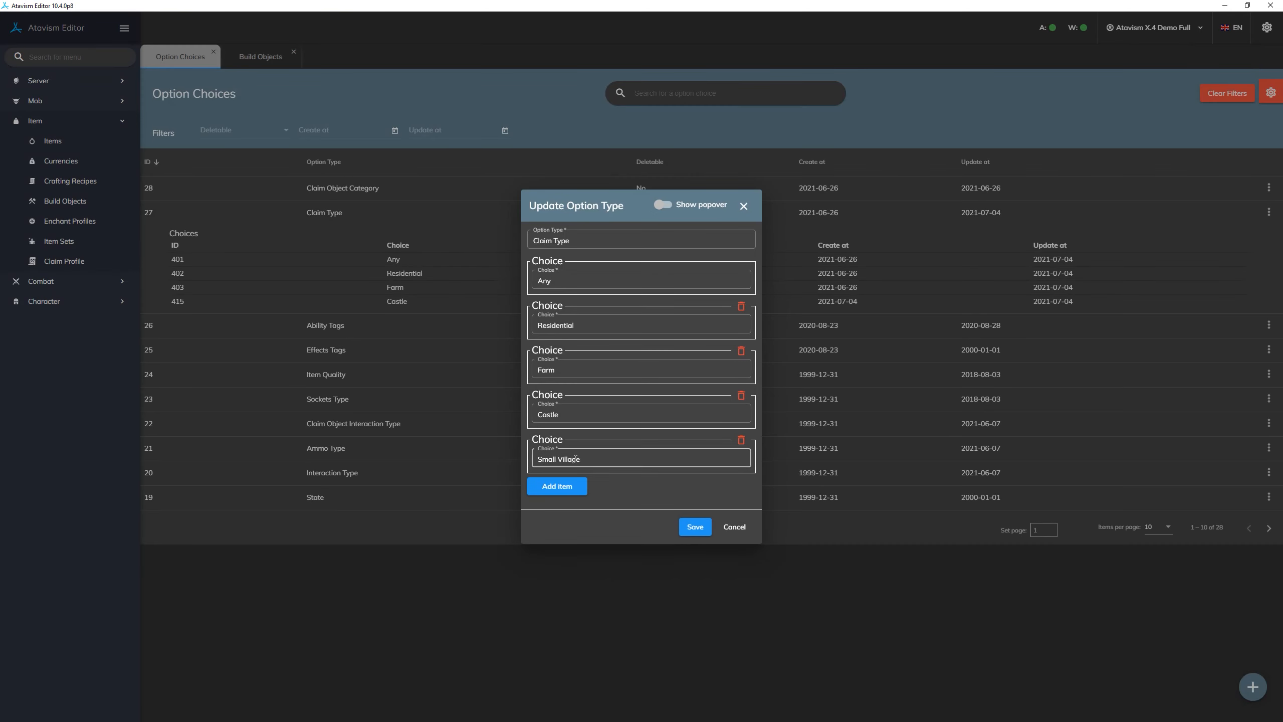
left_click(734, 527)
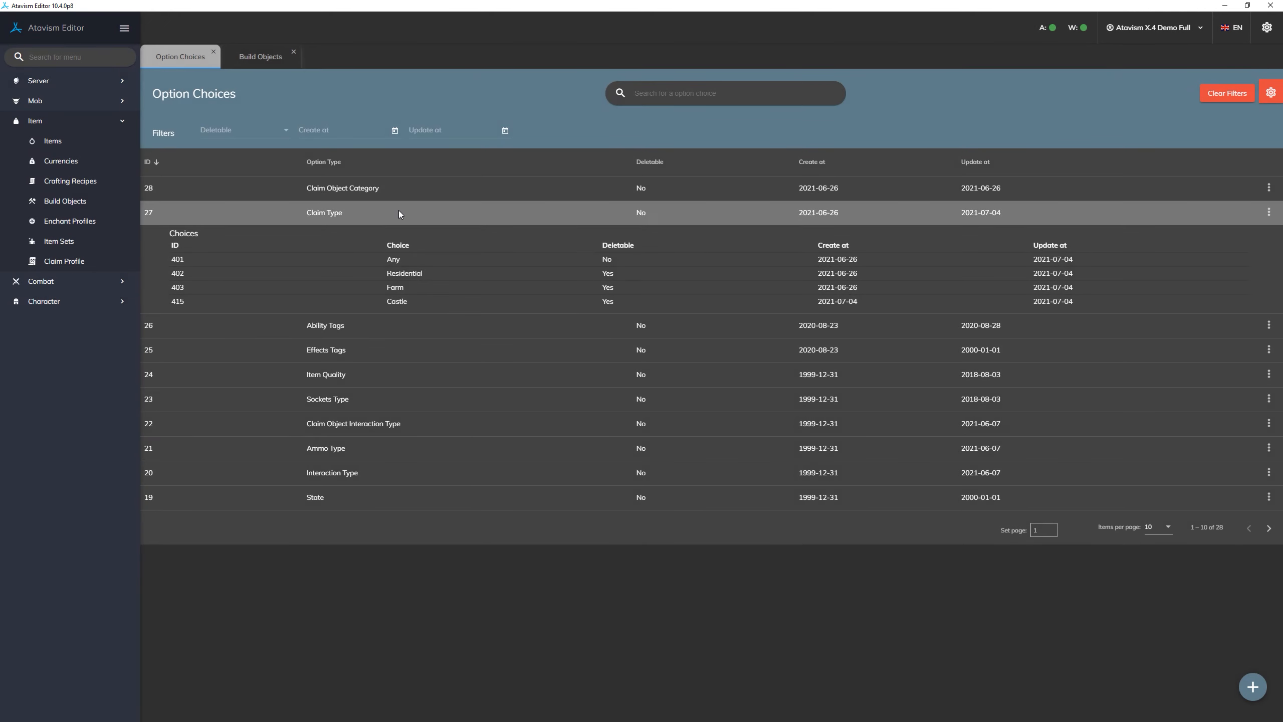
left_click(434, 212)
left_click(432, 211)
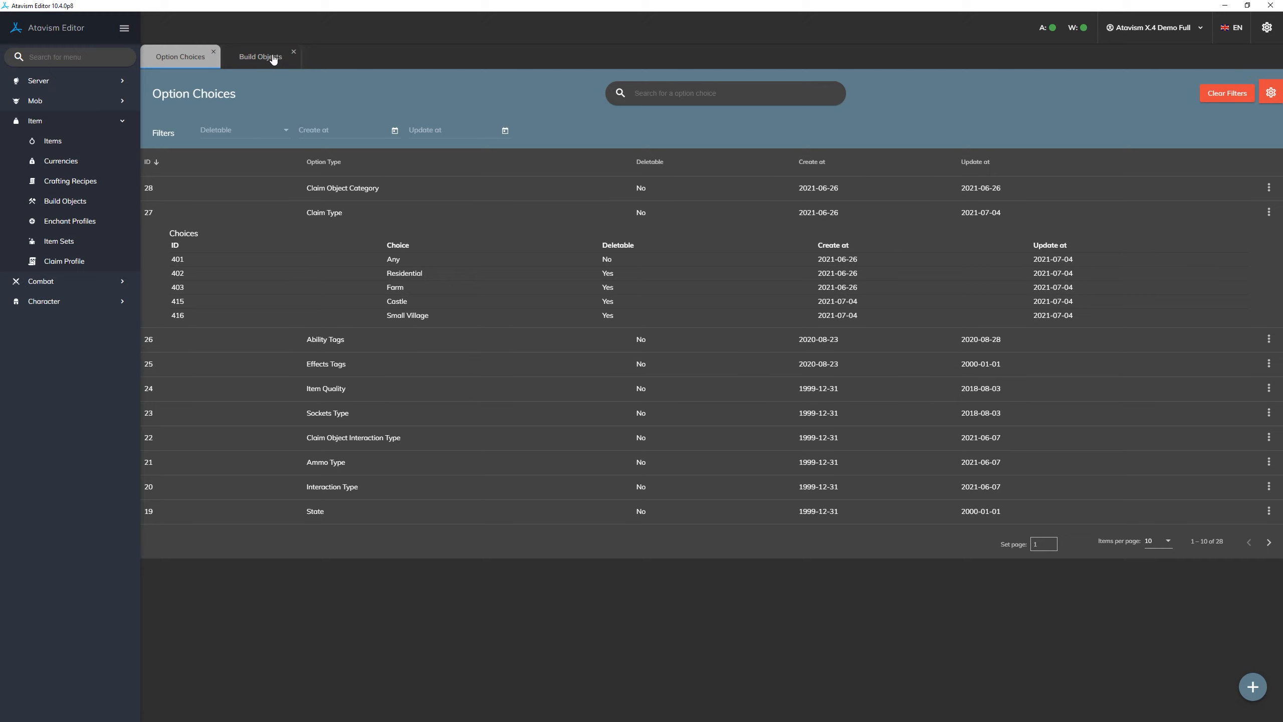
- Start a new item with the item type Weapon and look through its available sub types
left_click(79, 143)
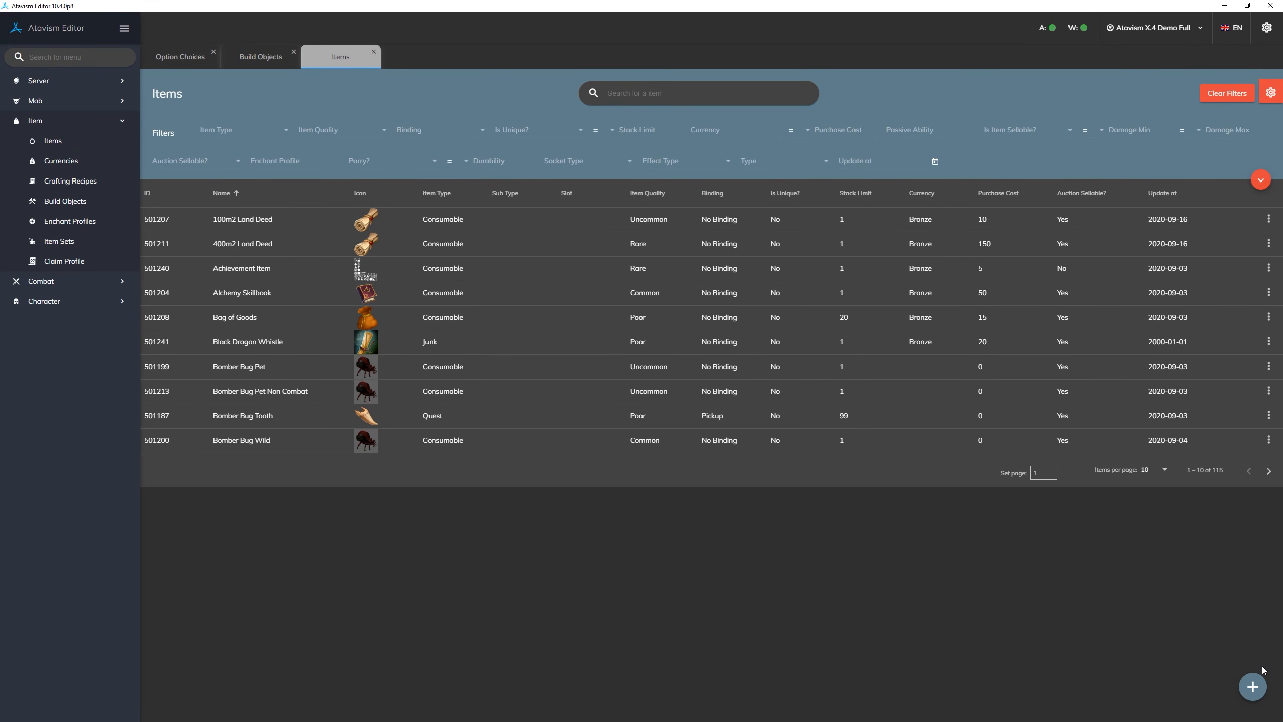
left_click(1253, 686)
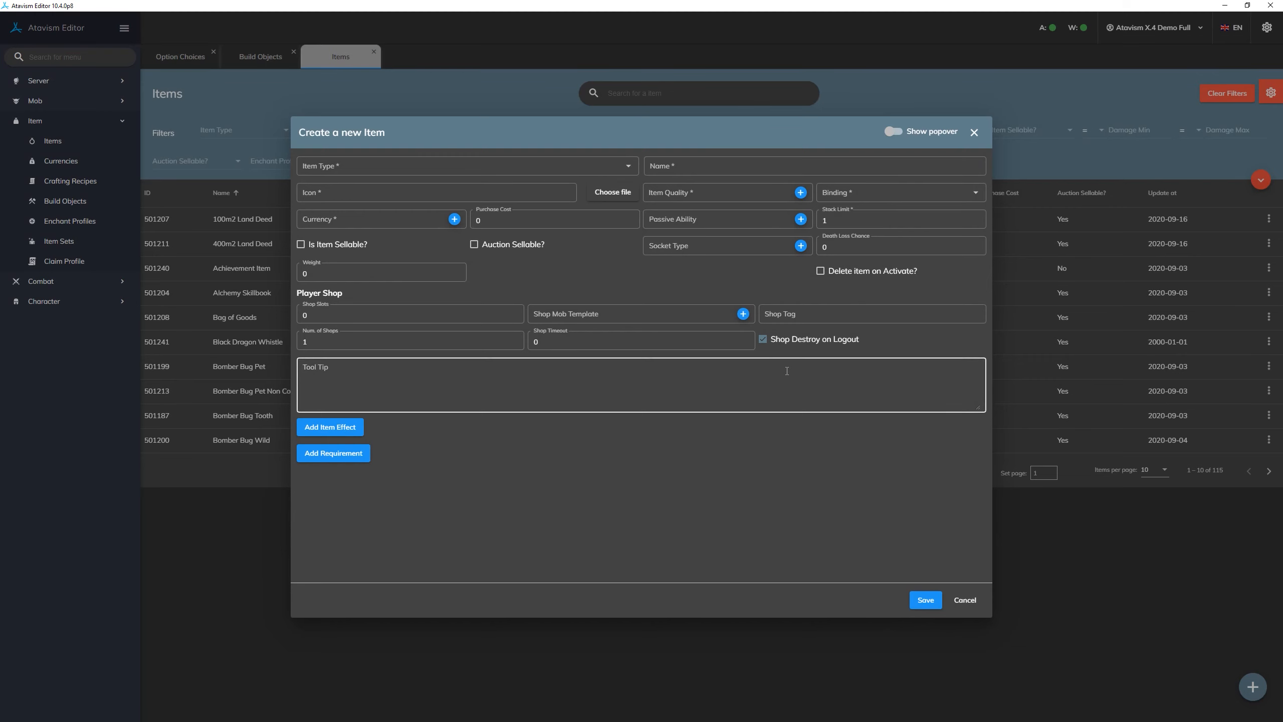
left_click(531, 167)
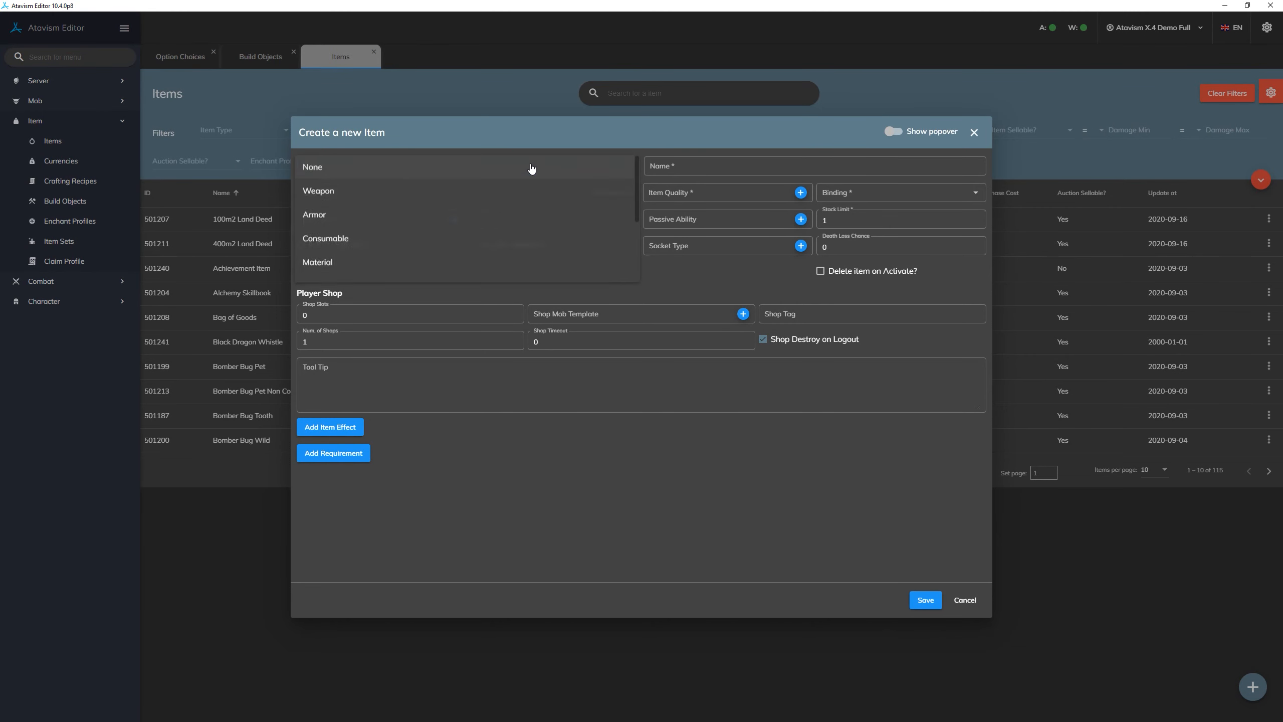
left_click(391, 193)
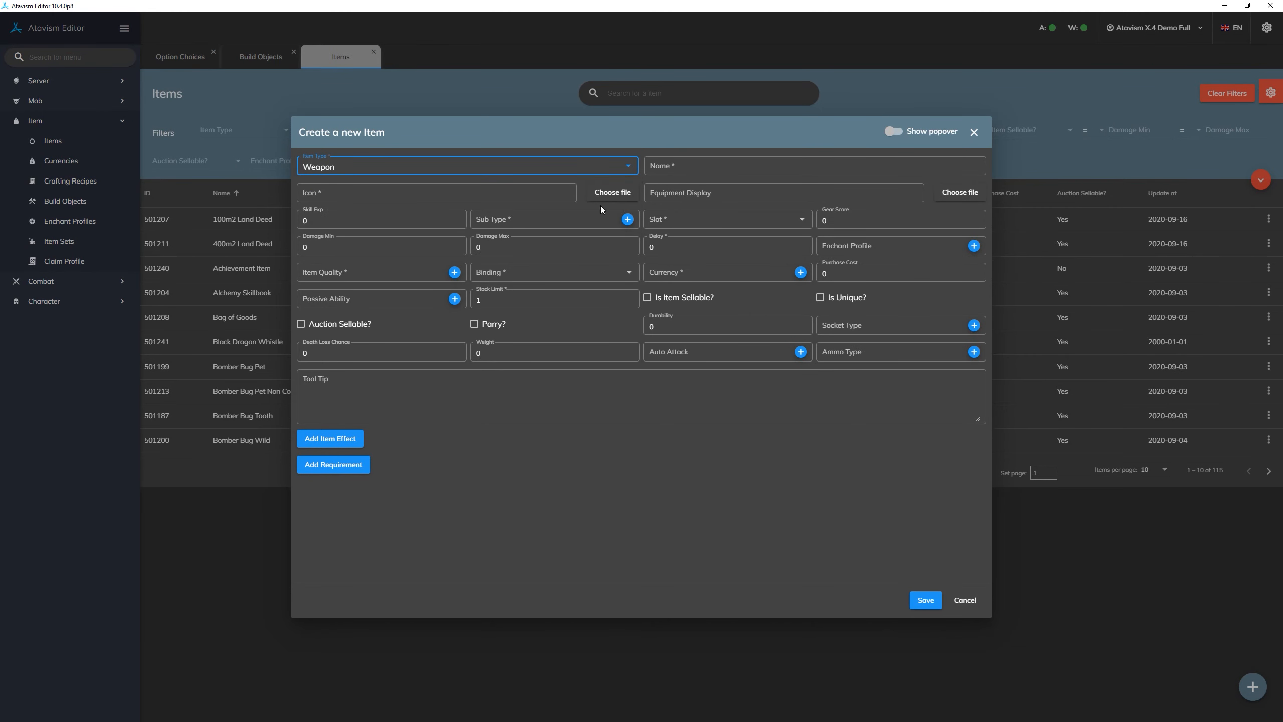
left_click(527, 218)
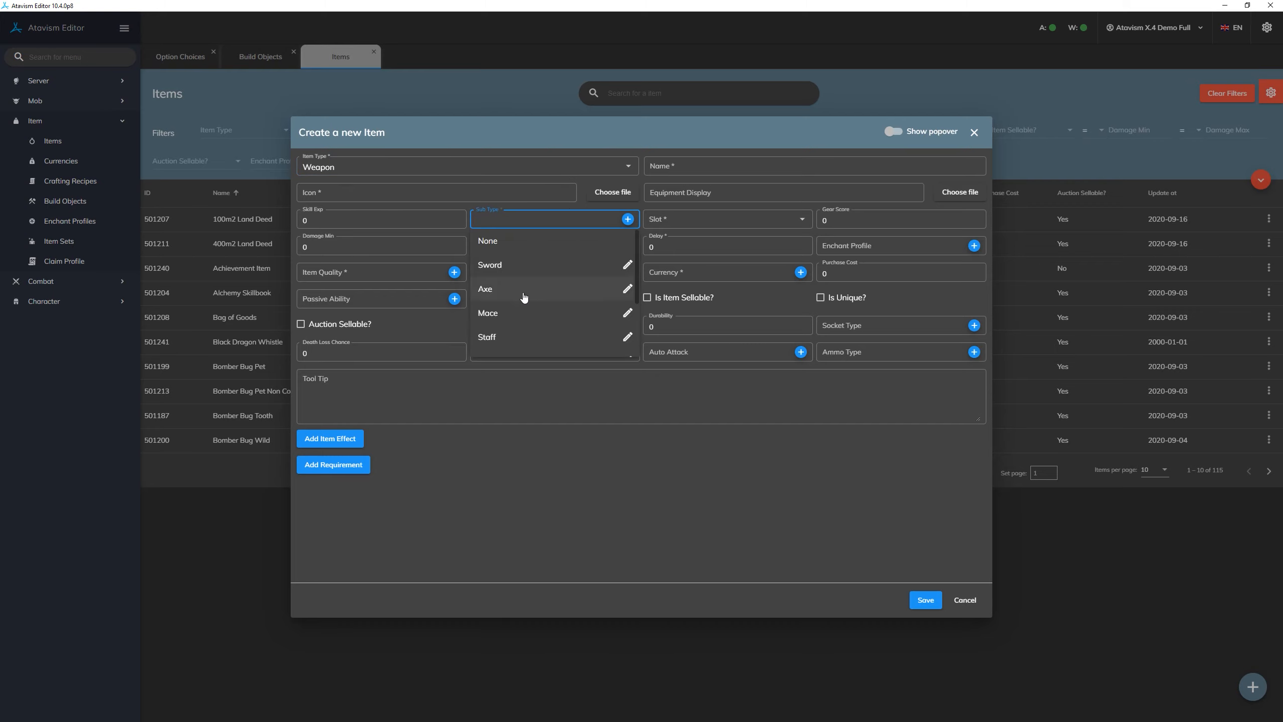
scroll(524, 297, "down", 3)
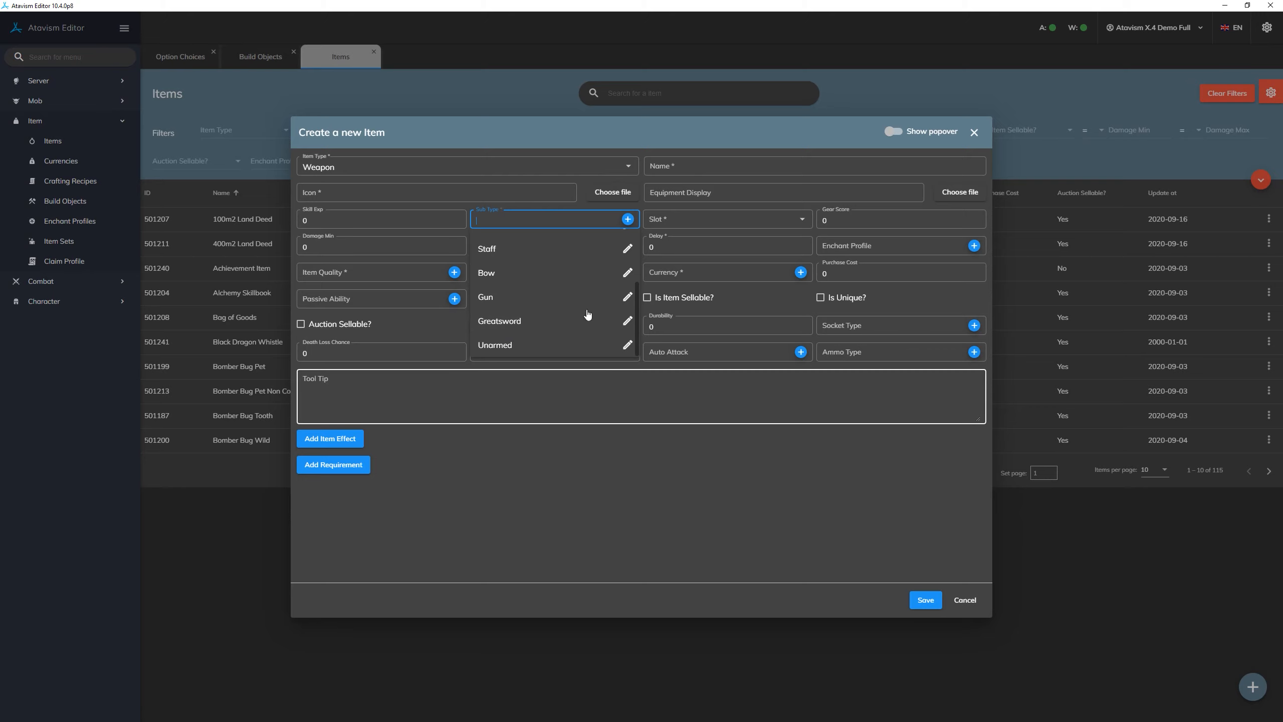
left_click(676, 132)
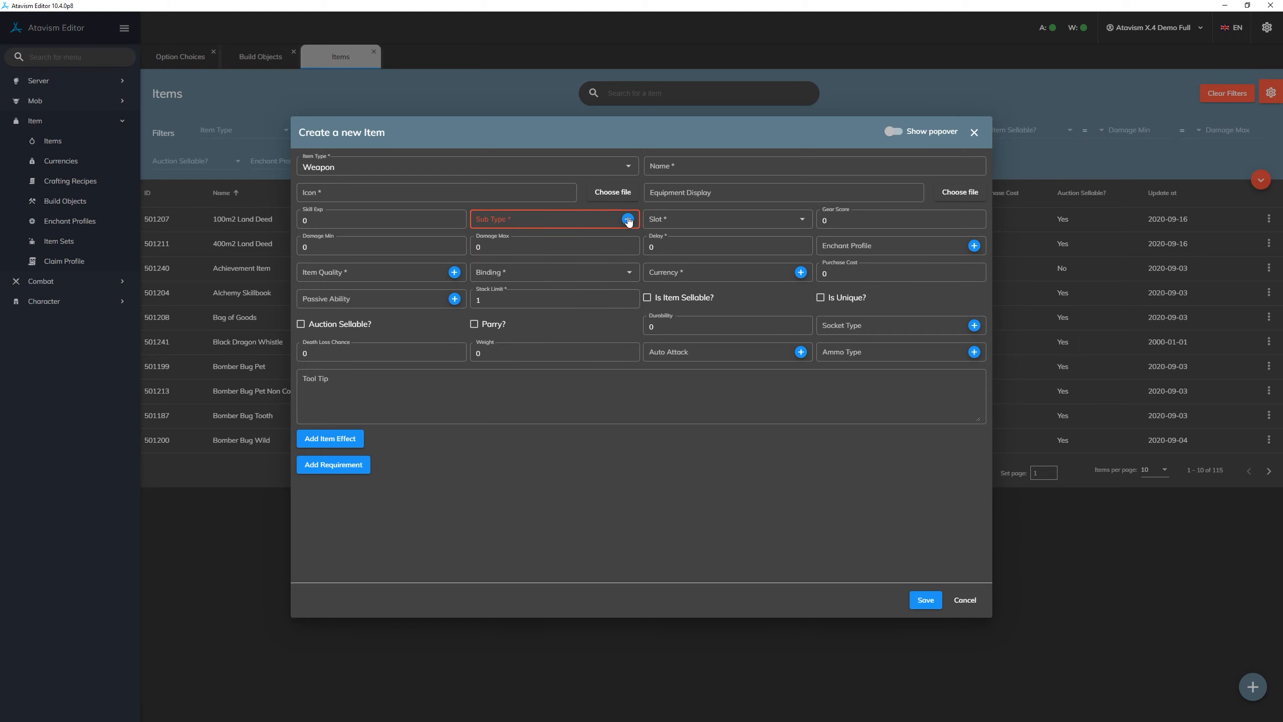
- Add the choice Laser Gun to Weapon Type directly from the new item's Sub Type and save it
left_click(627, 219)
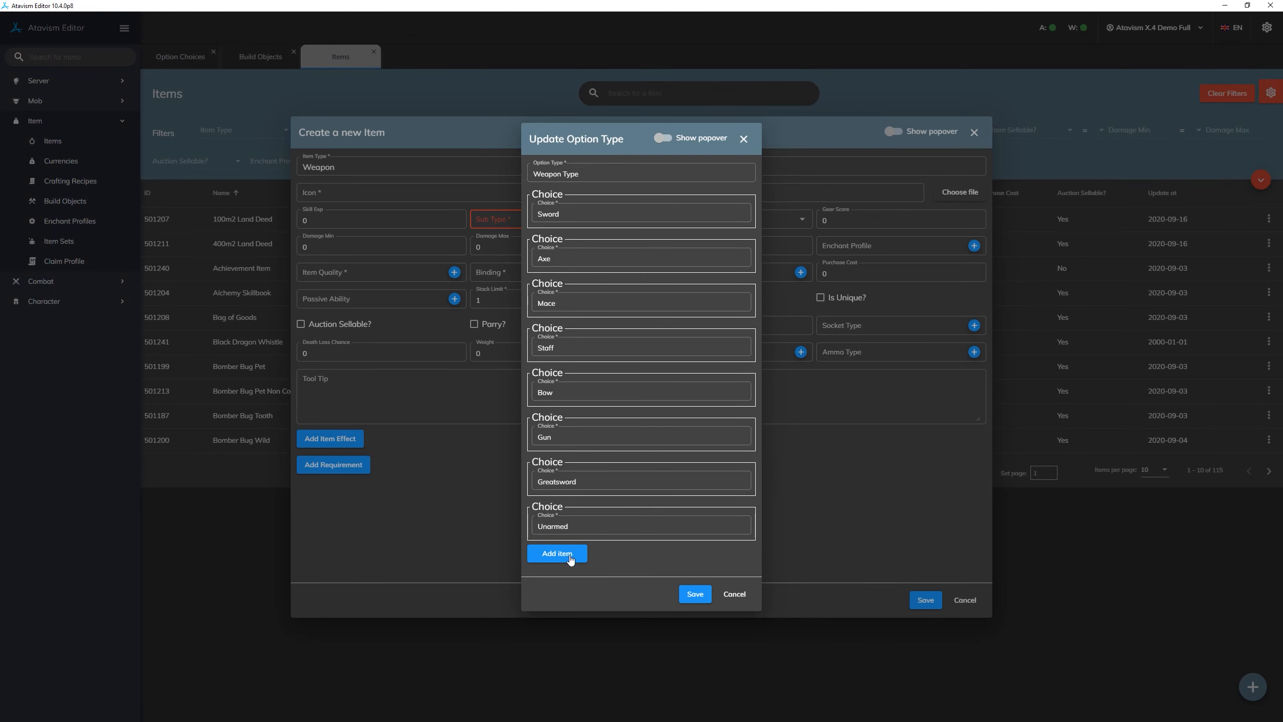
left_click(557, 553)
left_click(604, 552)
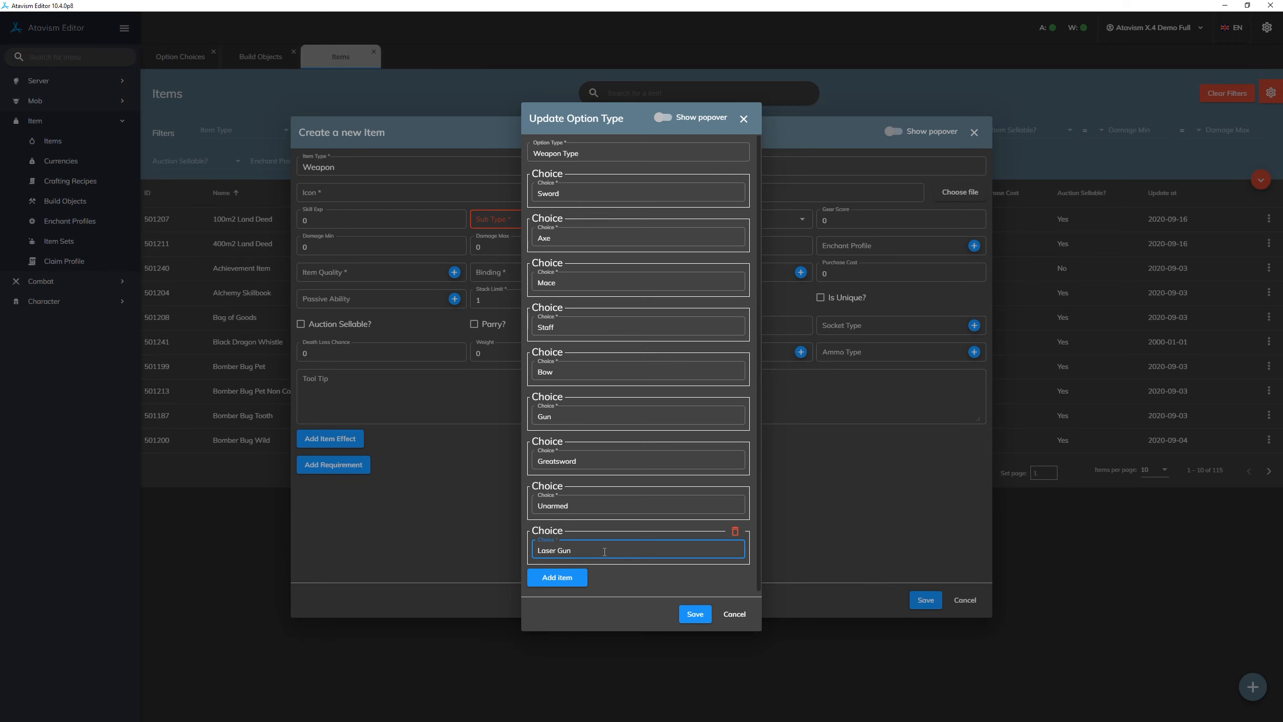
left_click(693, 611)
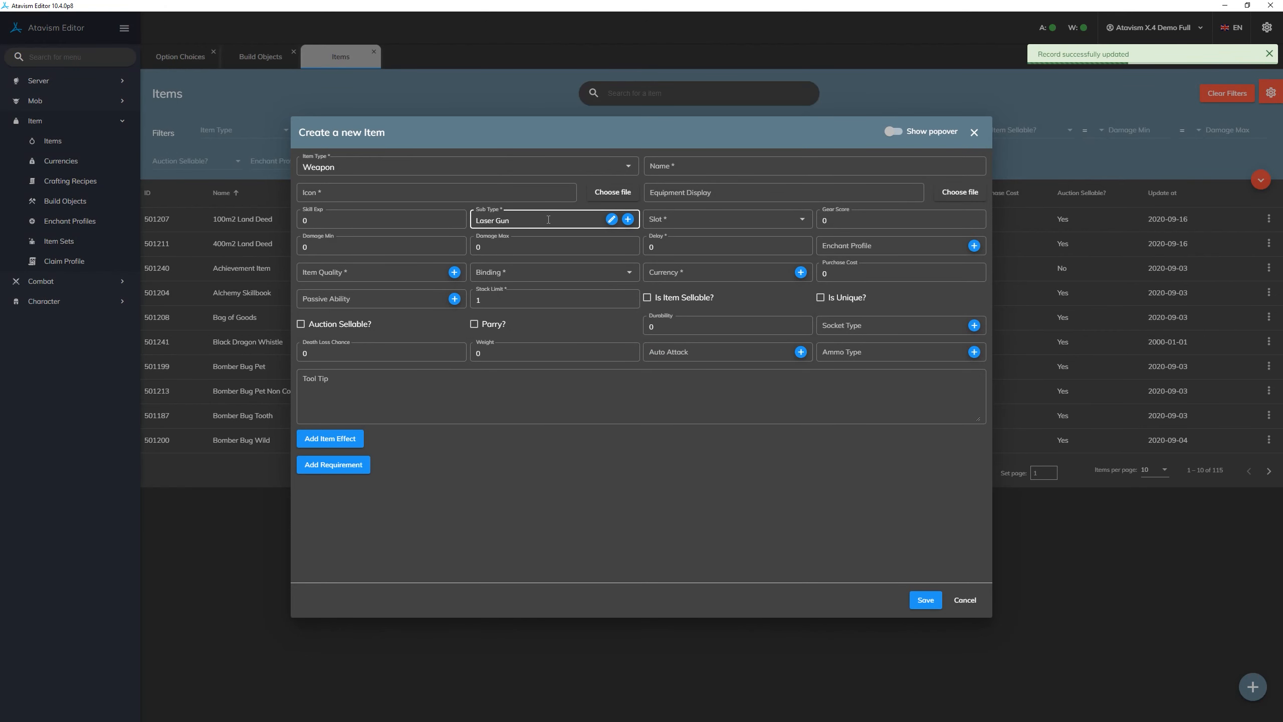
- Reopen the Weapon Type choices from the item's Sub Type, close them without changes, and discard the new item
left_click(612, 219)
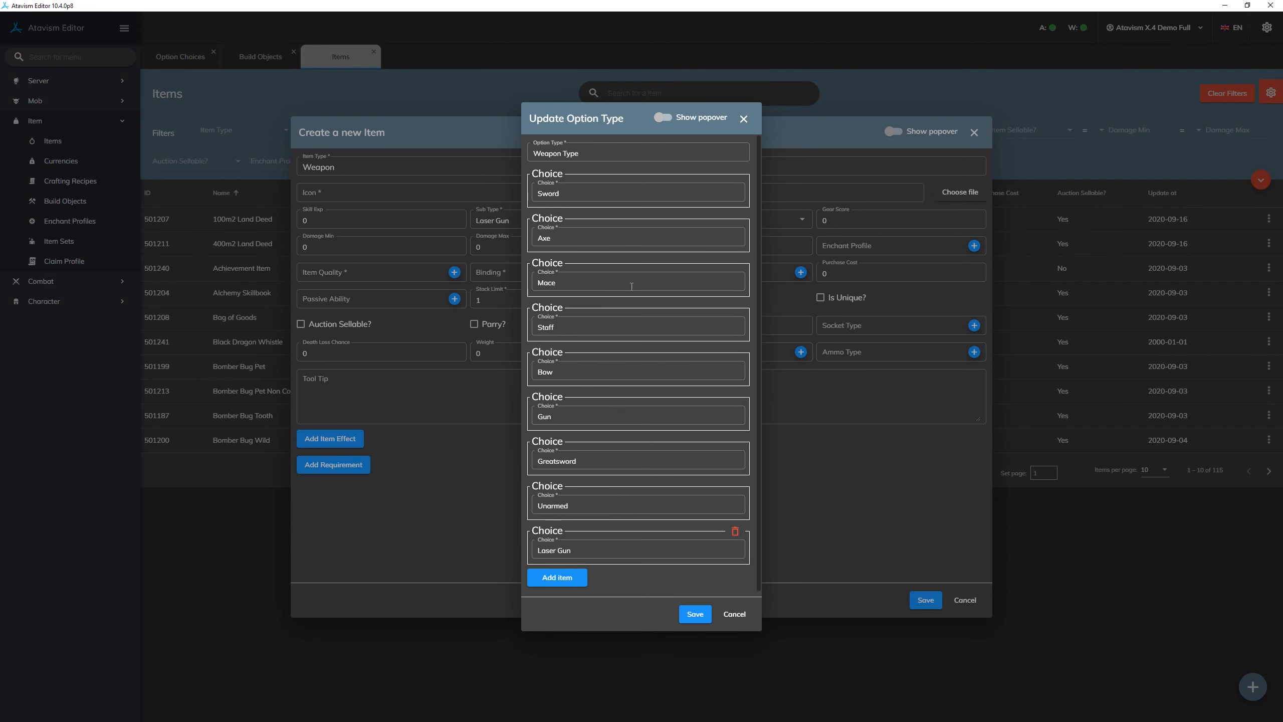
left_click(735, 613)
left_click(965, 601)
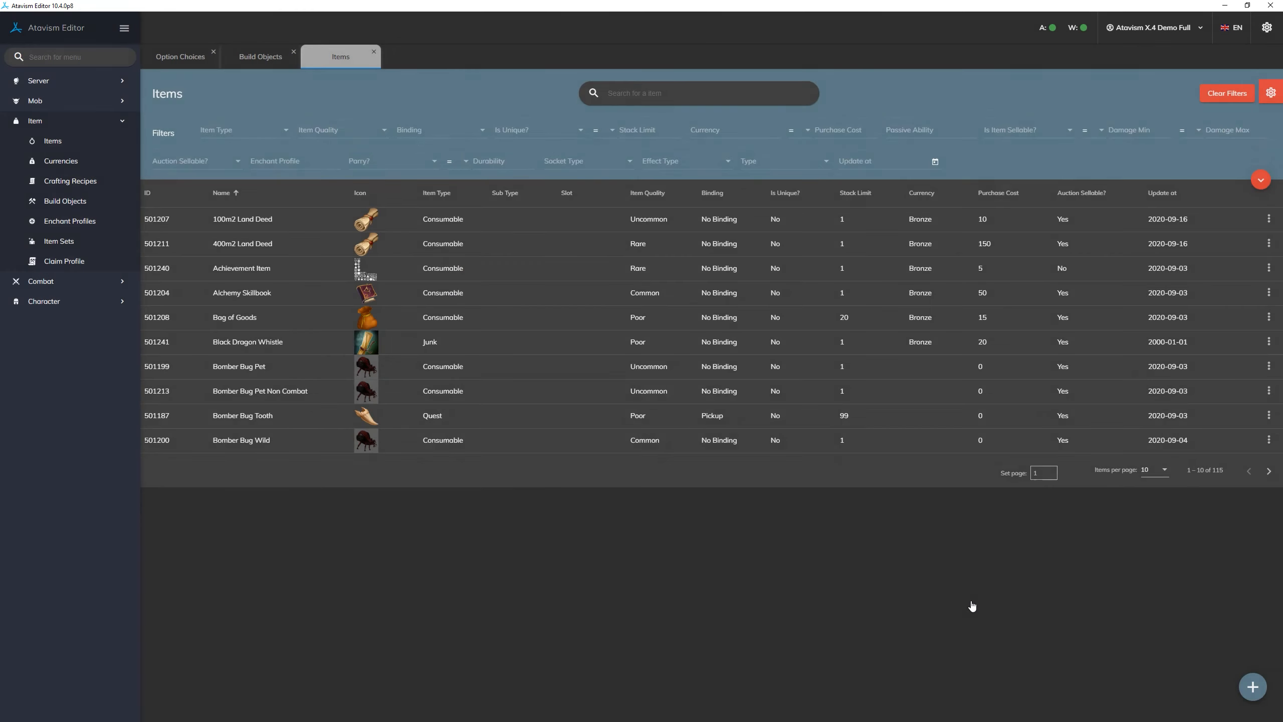
- Return to the option choices and search them for "weapon"
left_click(190, 59)
left_click(295, 220)
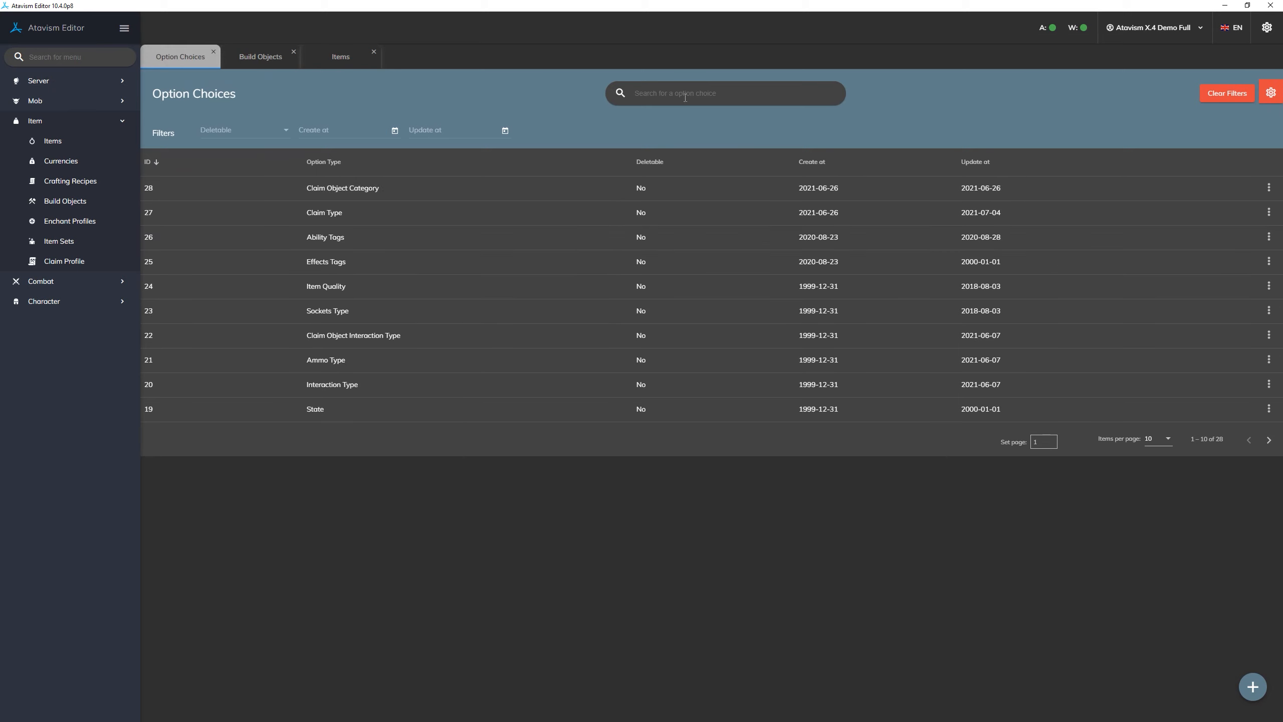
left_click(688, 95)
type("weapon")
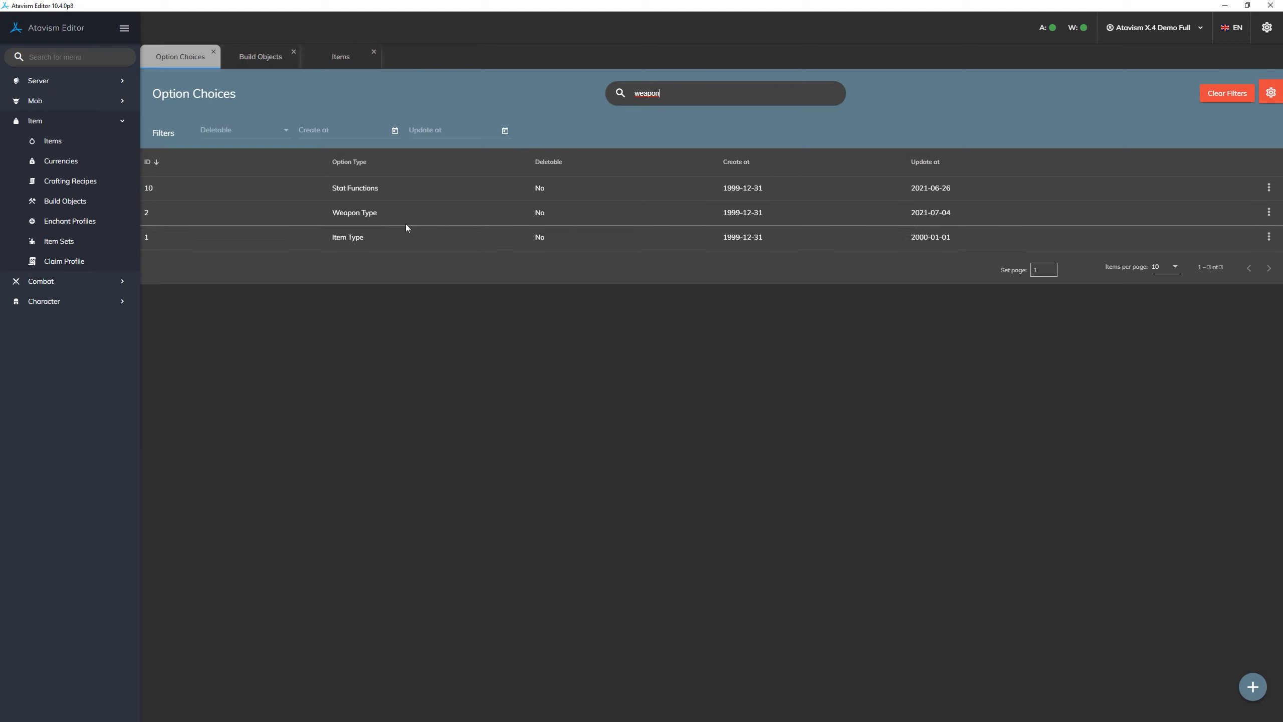
- Check the Weapon Type option in its edit form, close it unchanged, and look for Laser Gun in its expanded choices
left_click(418, 216)
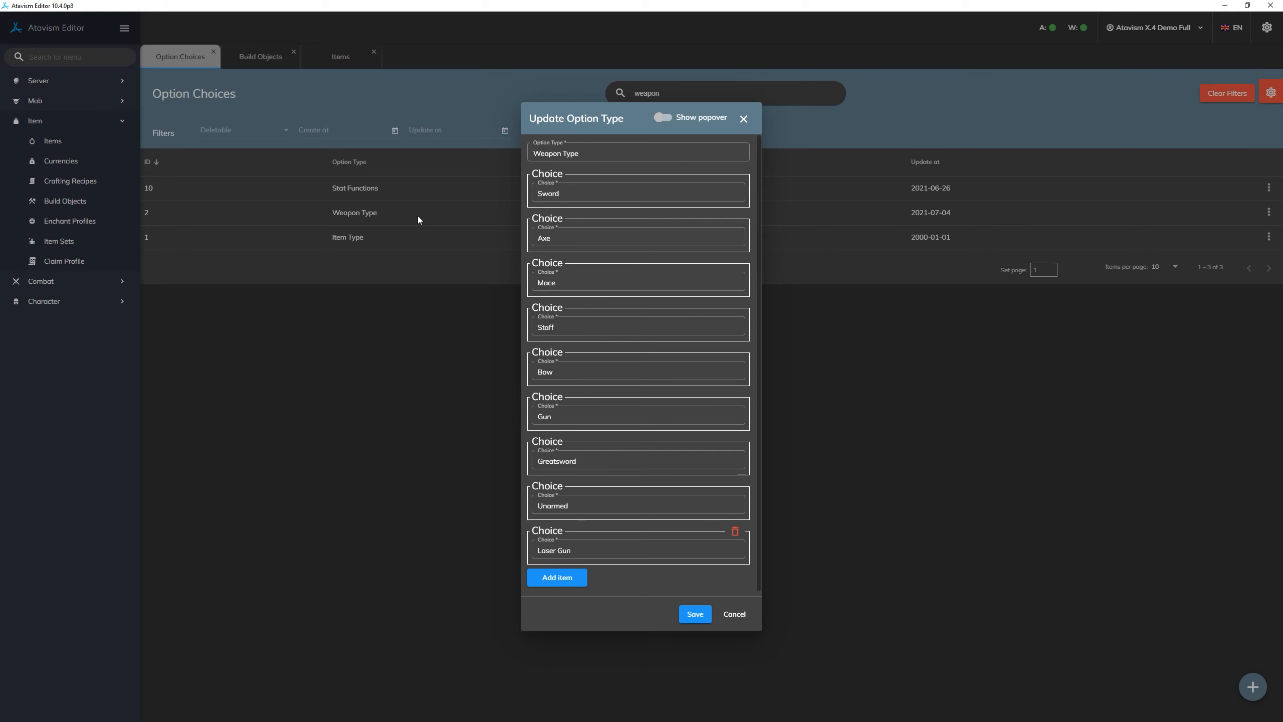
left_click(727, 613)
left_click(434, 215)
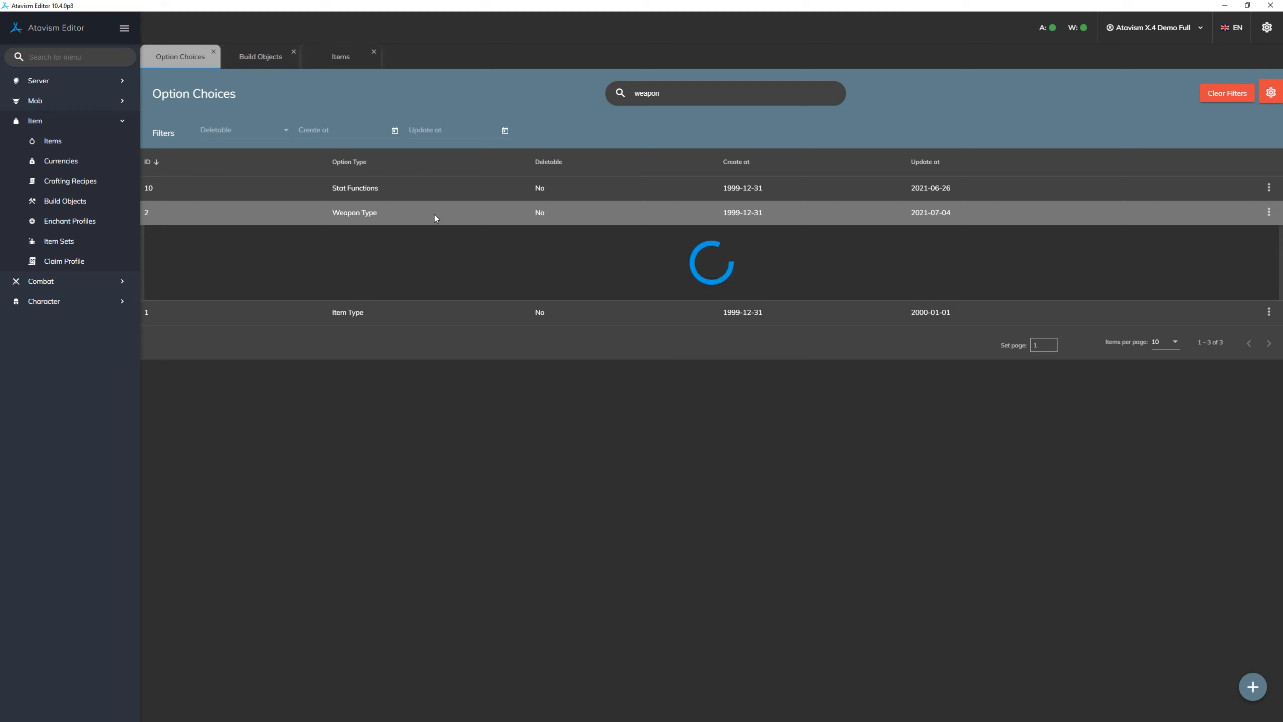
left_click_drag(434, 374, 345, 376)
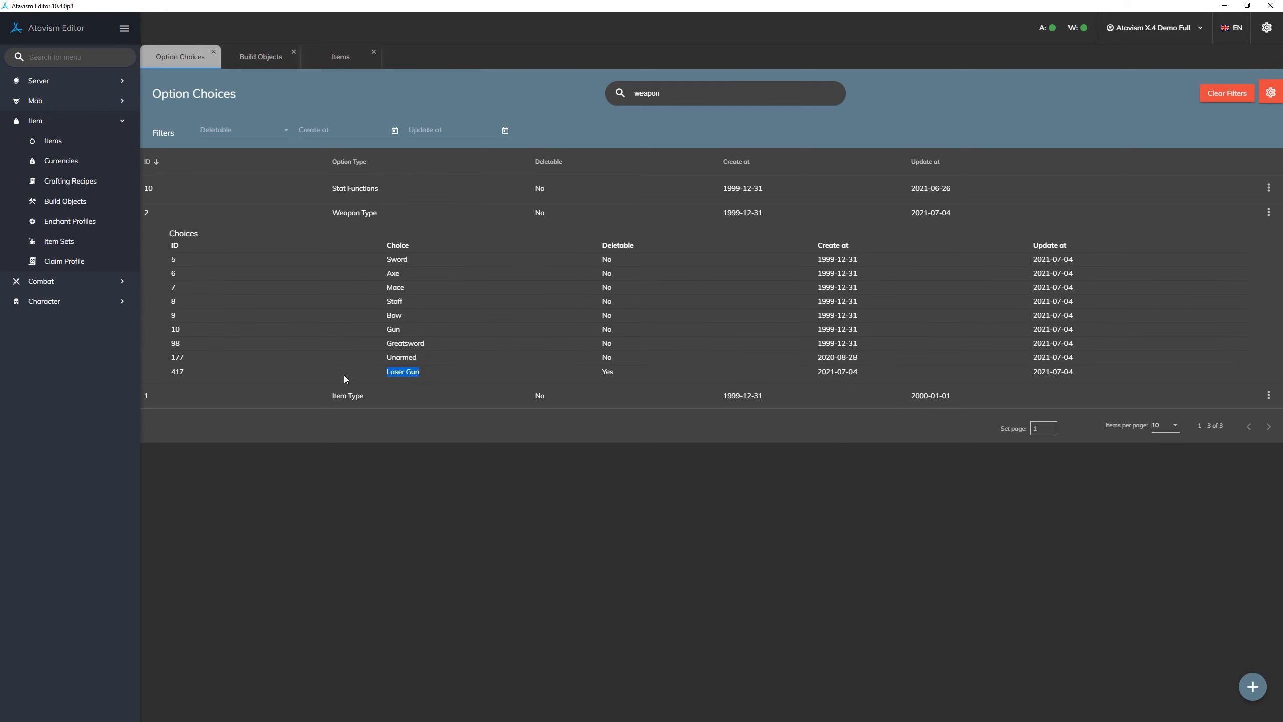
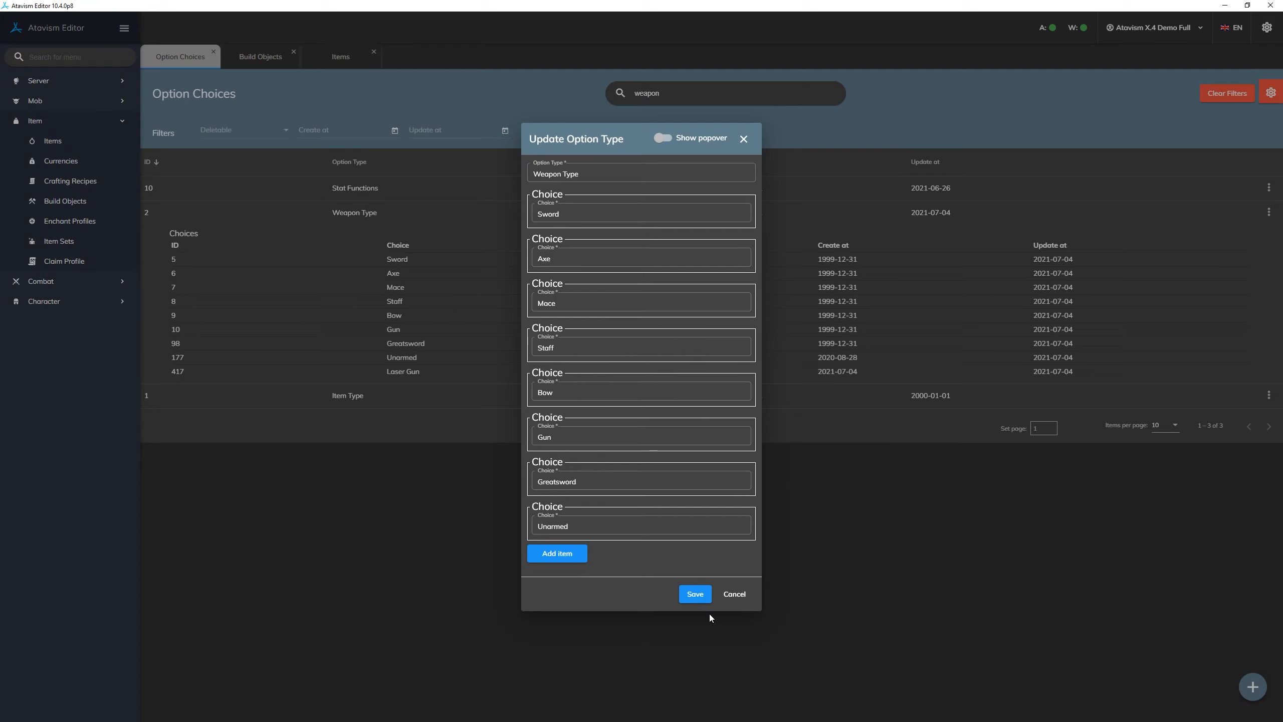
- Save the Weapon Type option with the Laser Gun choice removed and refresh its expanded list of choices
left_click(695, 595)
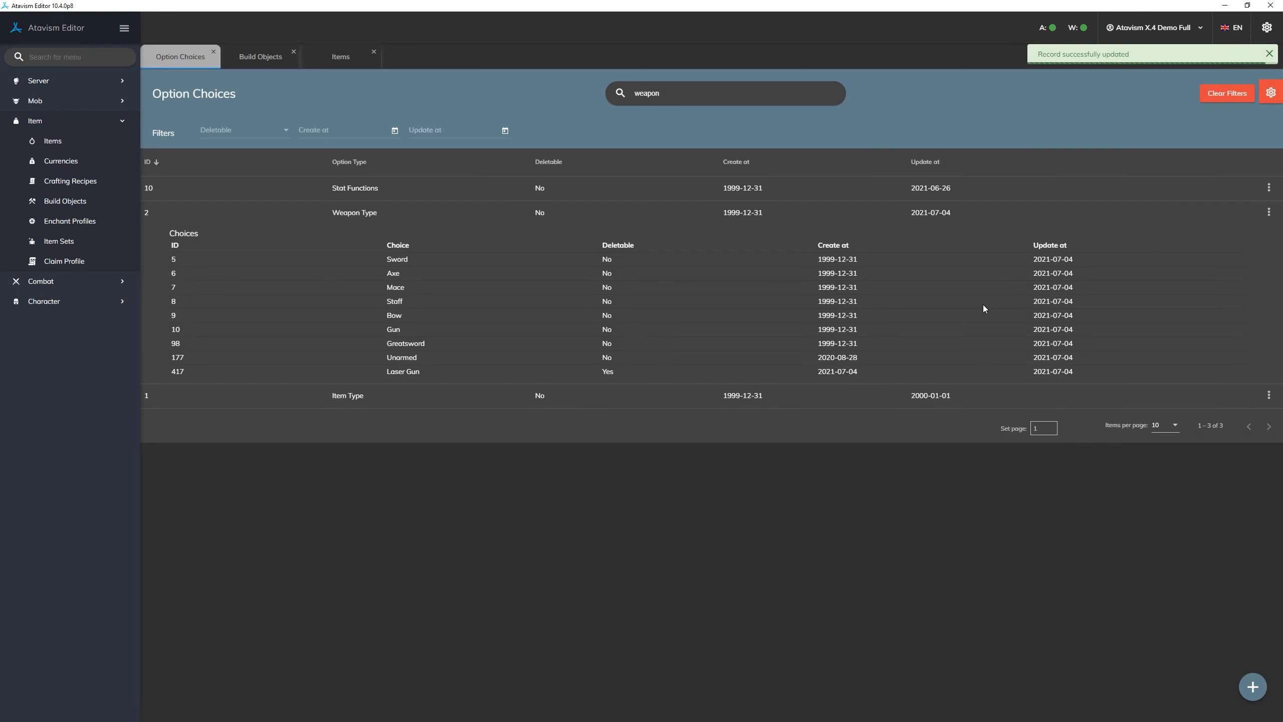
left_click(960, 212)
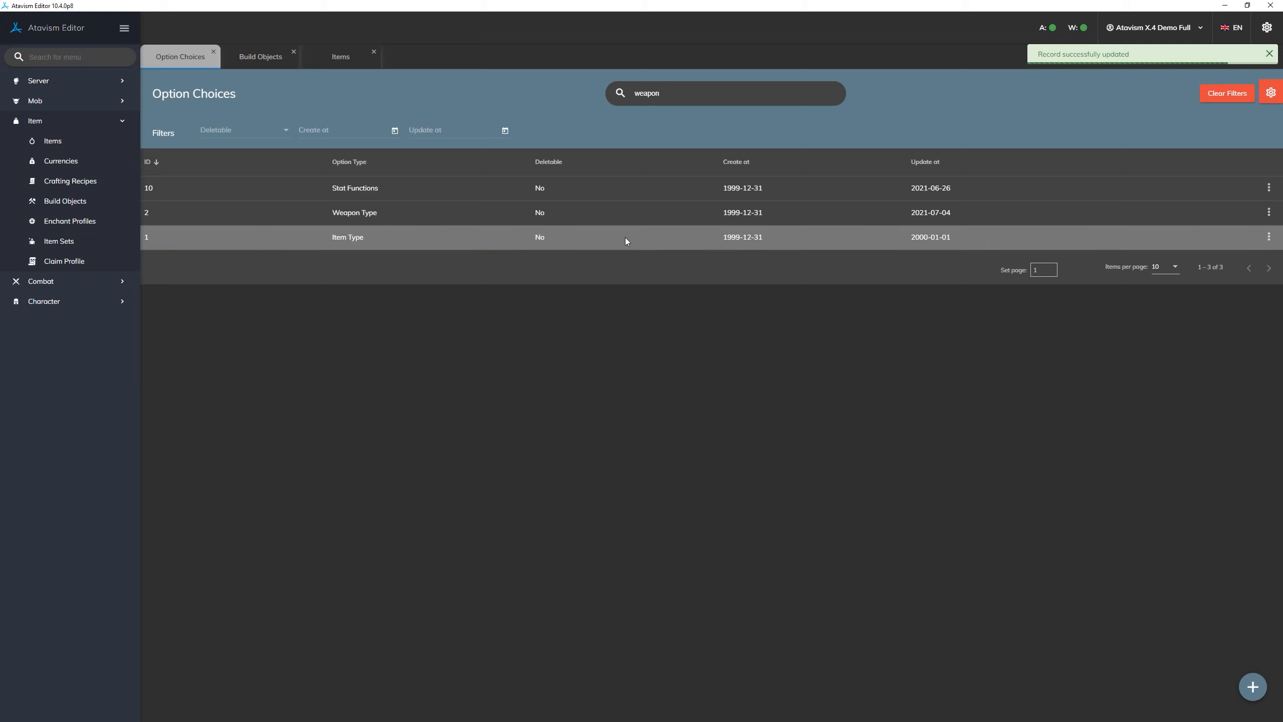
left_click(450, 223)
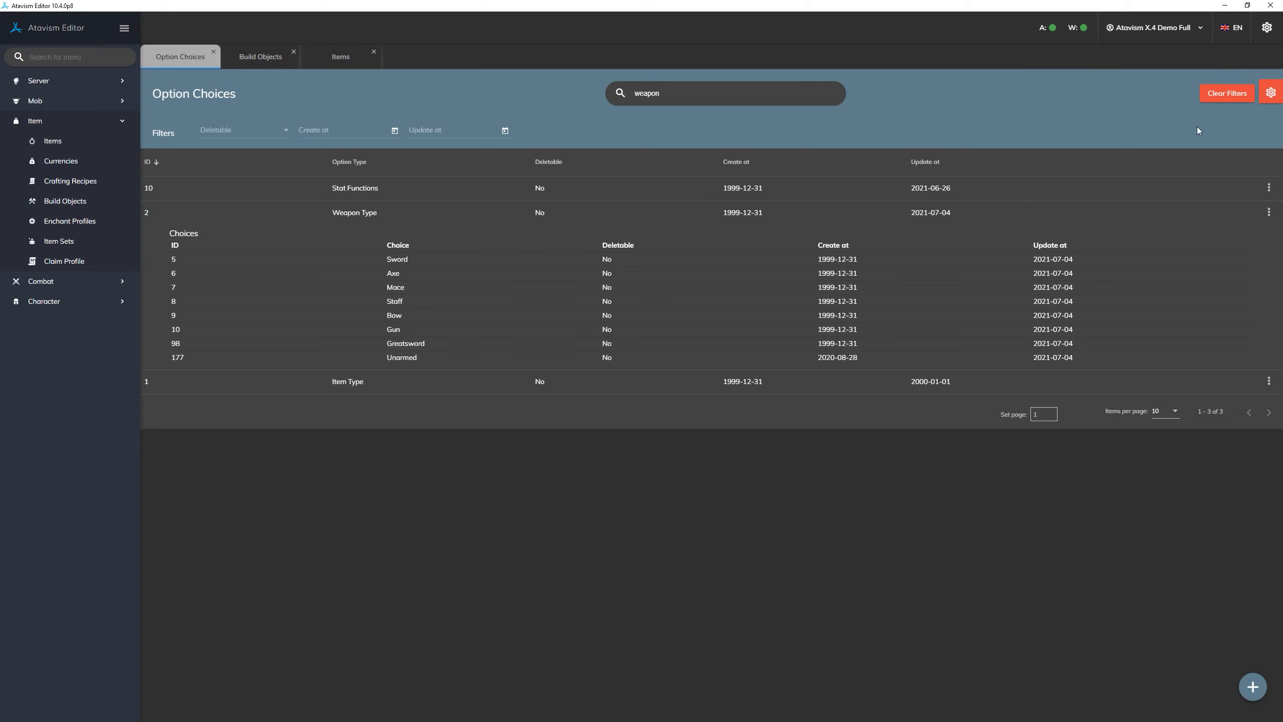
- Turn on Show Removed Choices in the option choices table configuration
left_click(1270, 95)
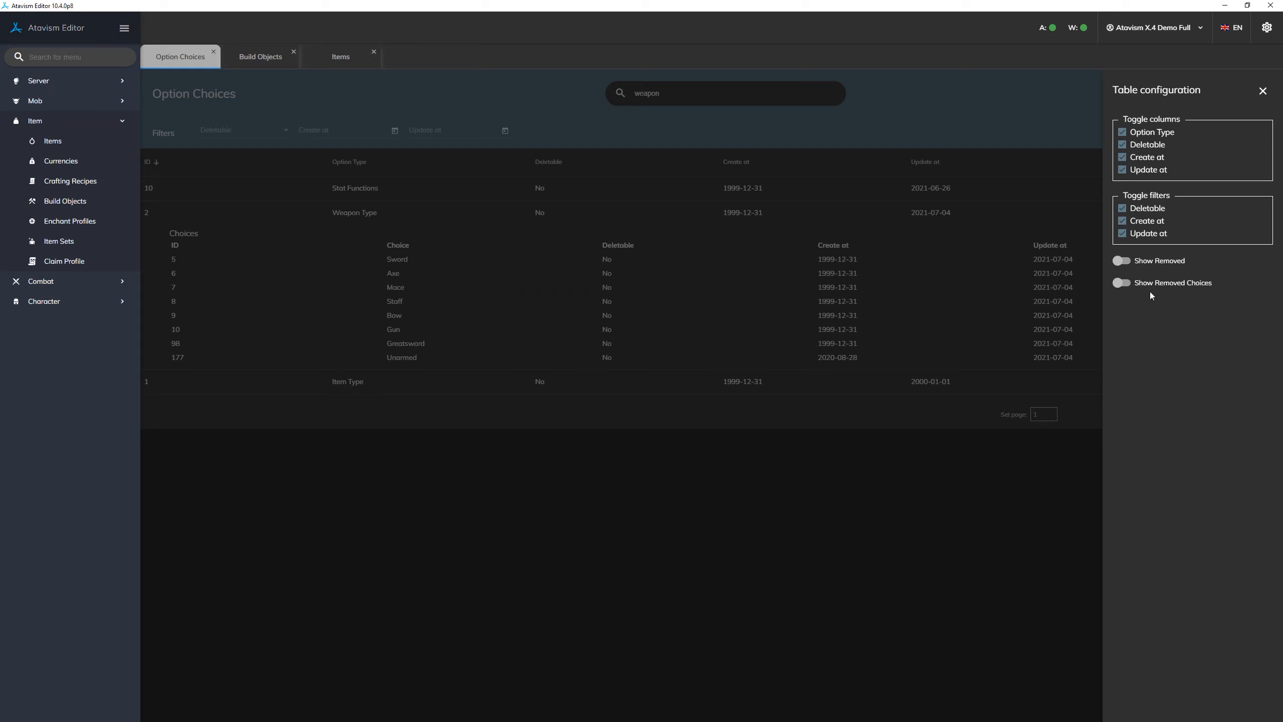
left_click(1263, 91)
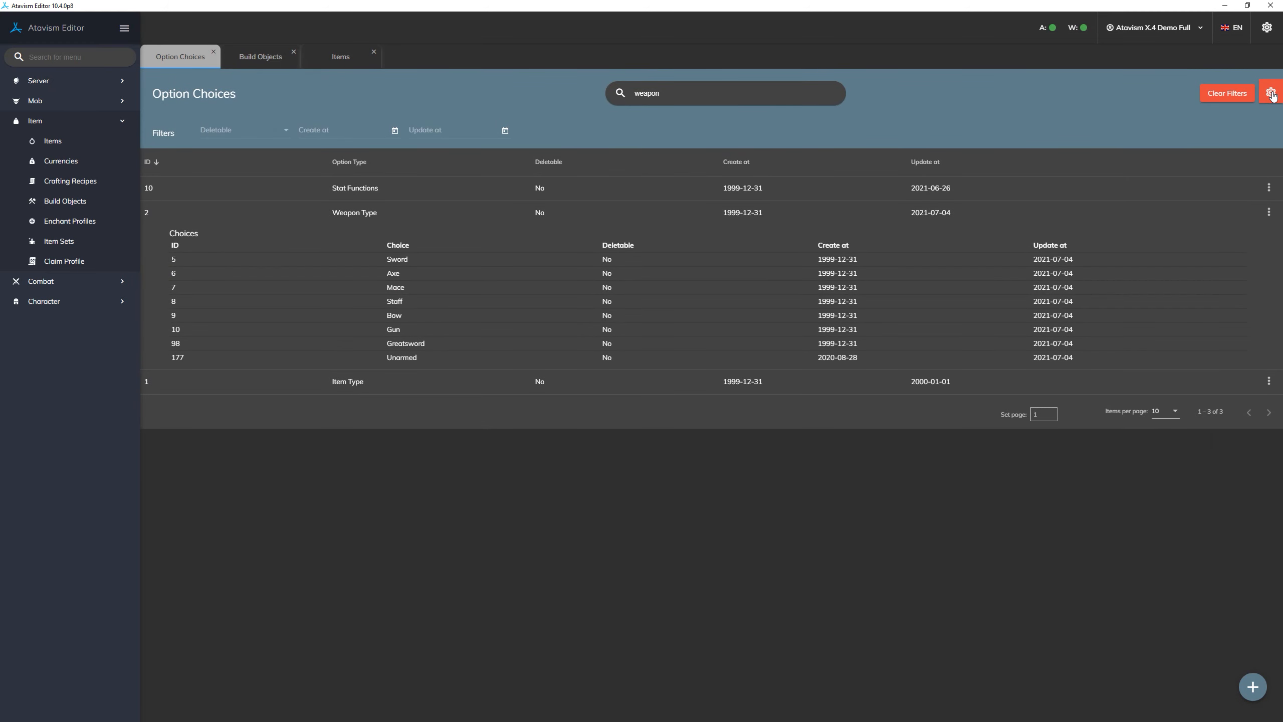
left_click(1271, 94)
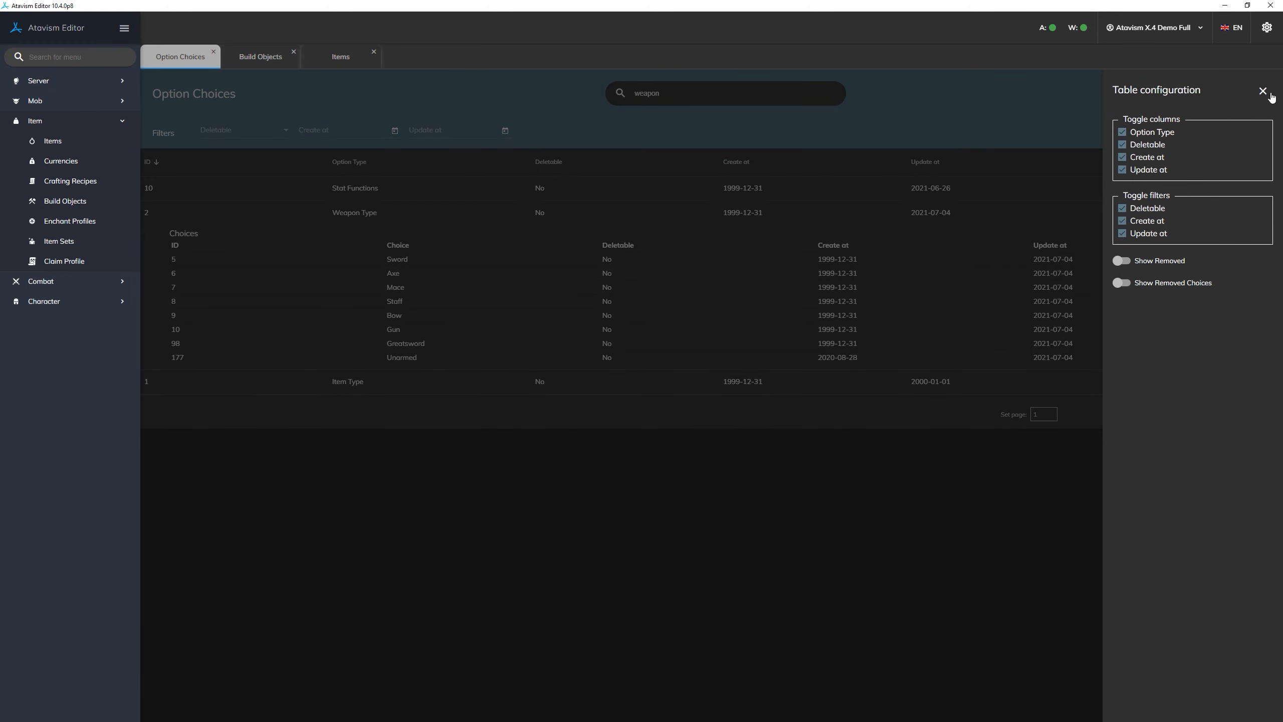
left_click(1120, 283)
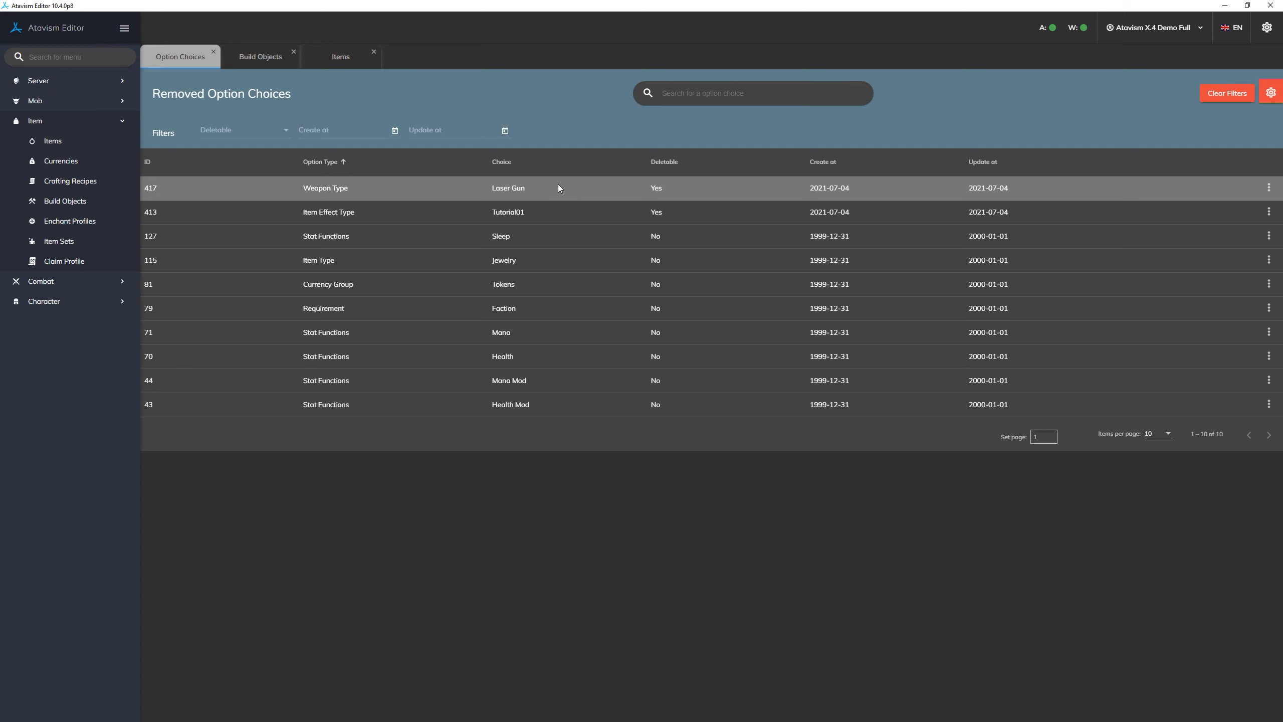
- Restore the removed Laser Gun choice of Weapon Type and turn Show Removed Choices off again
right_click(439, 189)
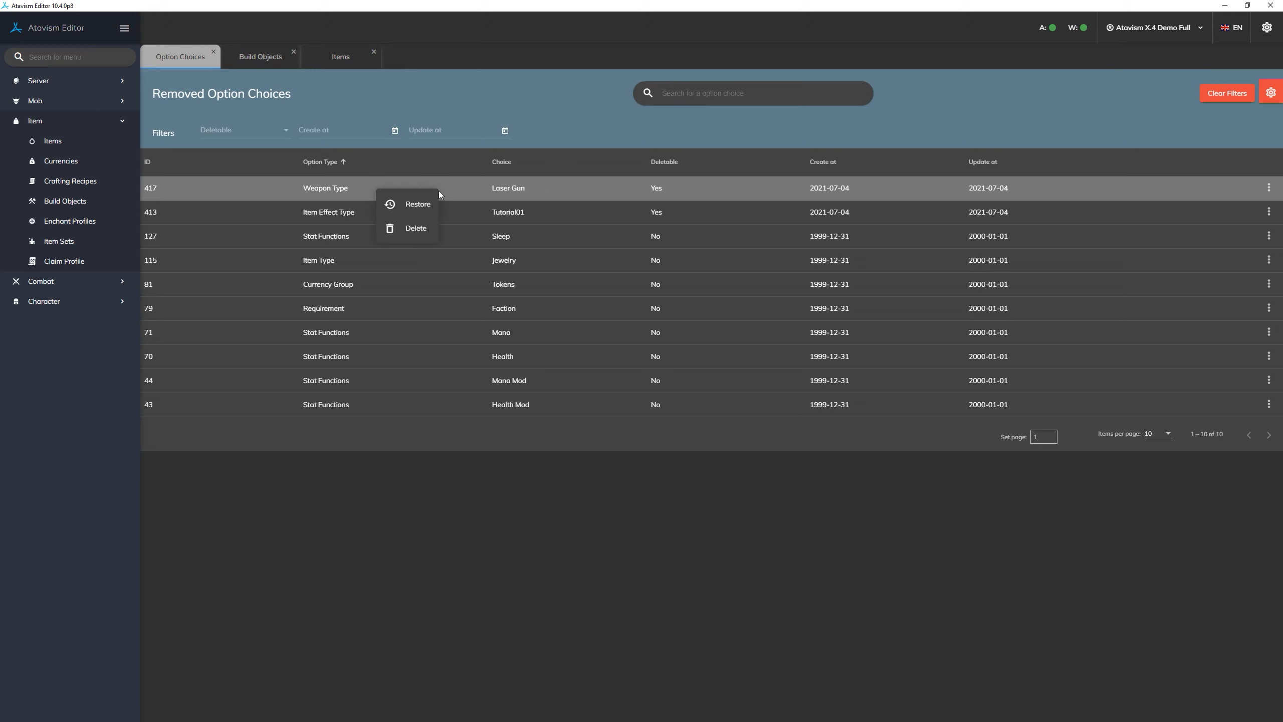
left_click(1269, 187)
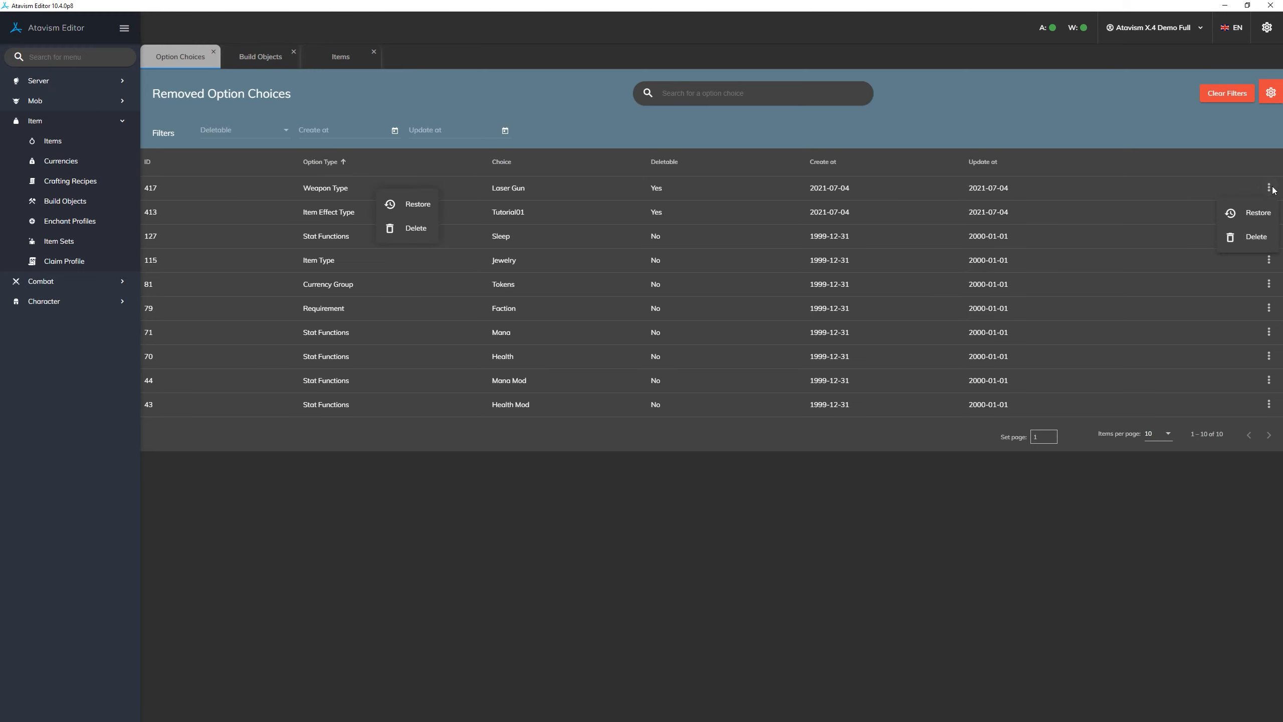
left_click(463, 186)
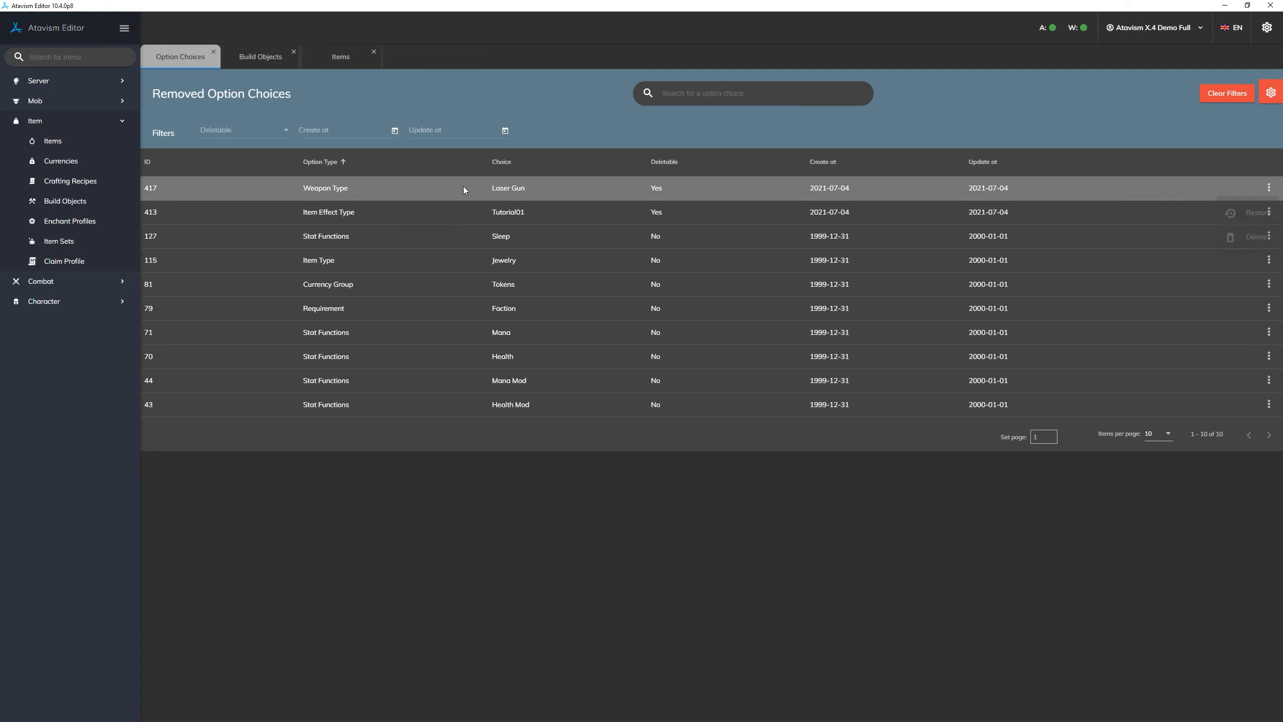
right_click(433, 187)
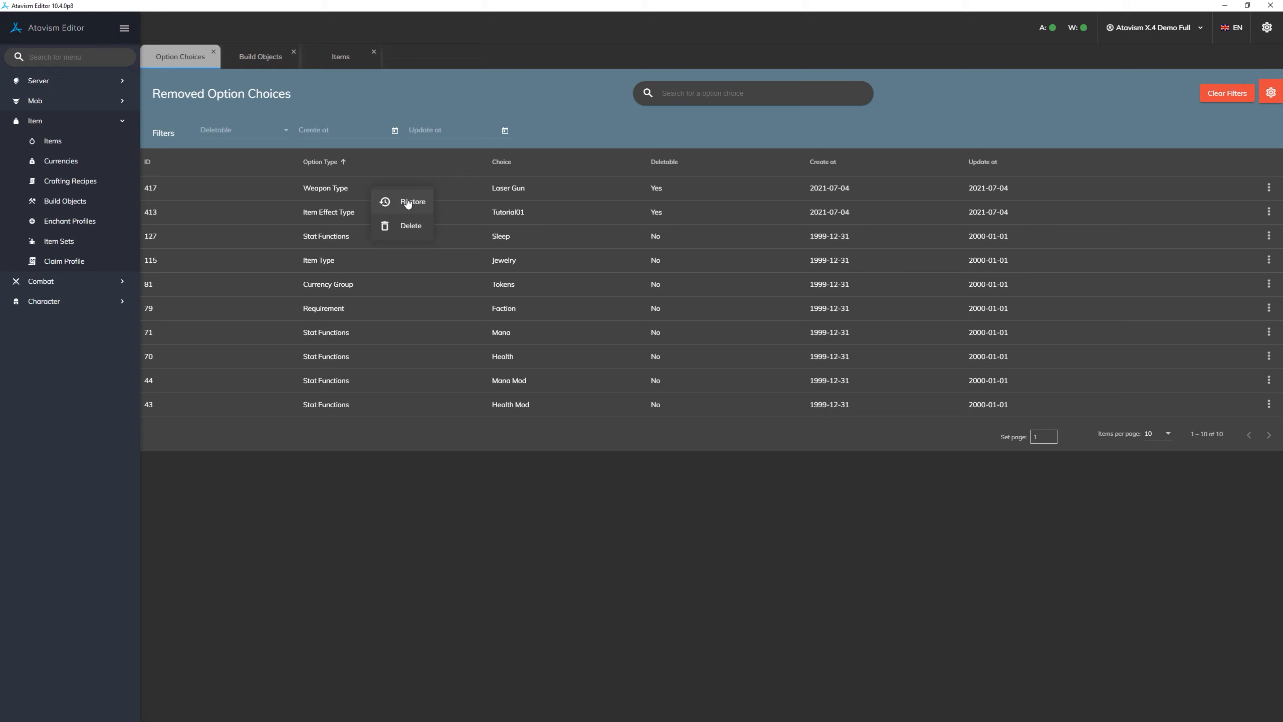
left_click(413, 201)
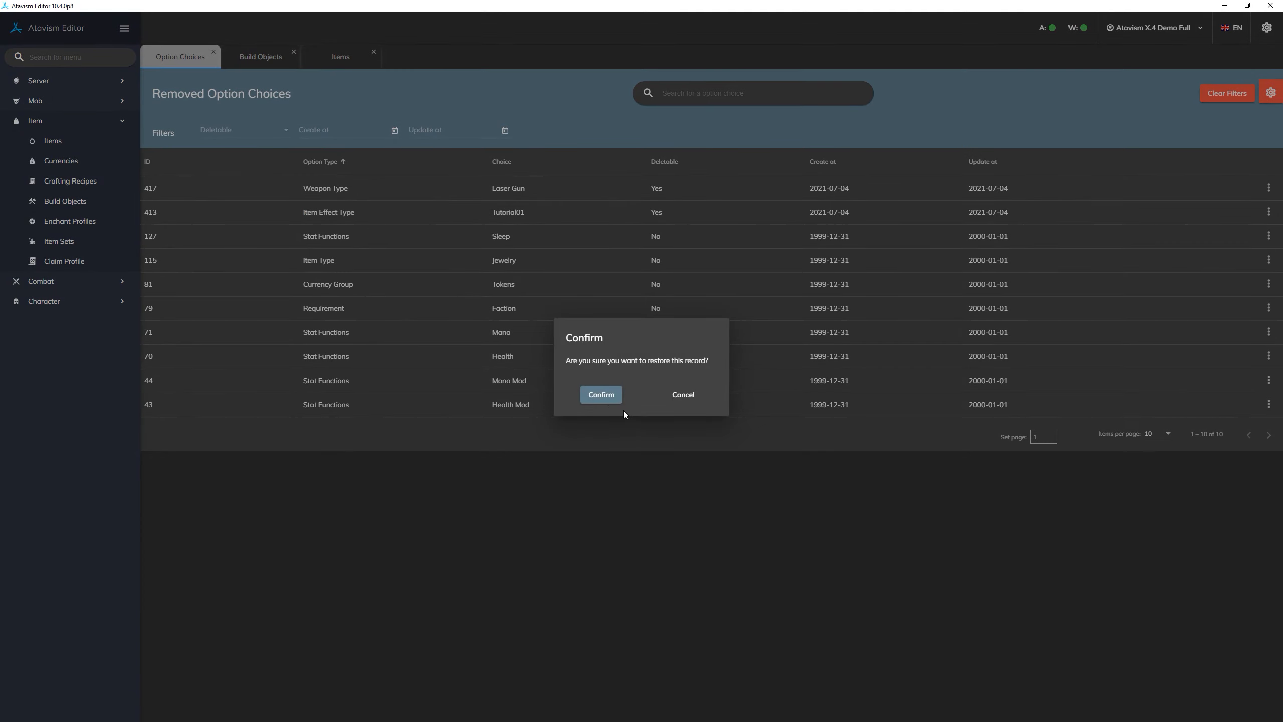
left_click(605, 396)
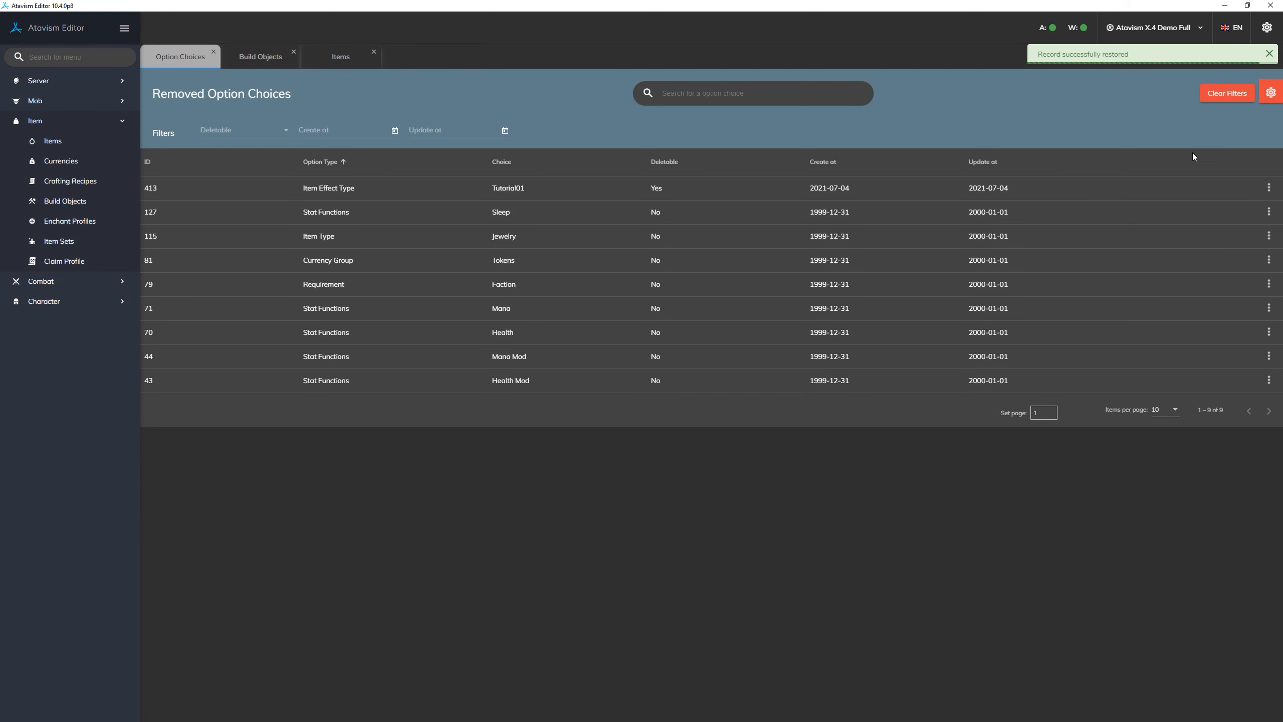
left_click(1271, 93)
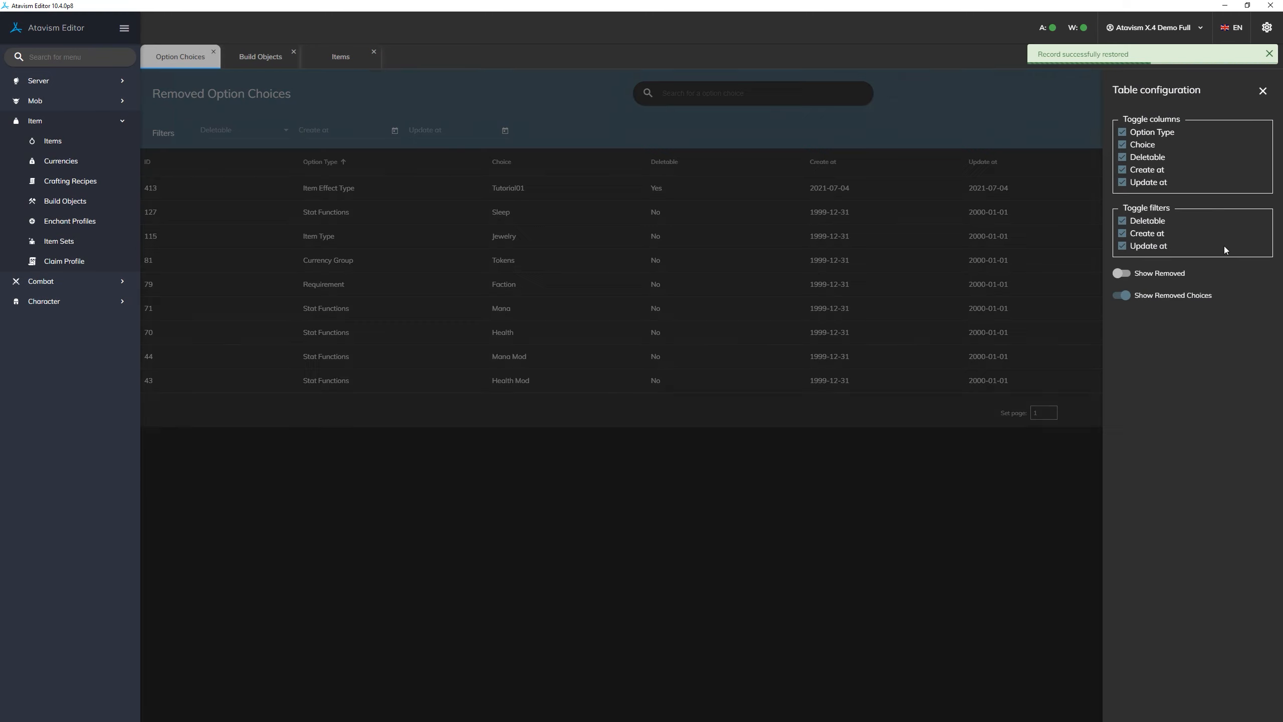
left_click(1123, 297)
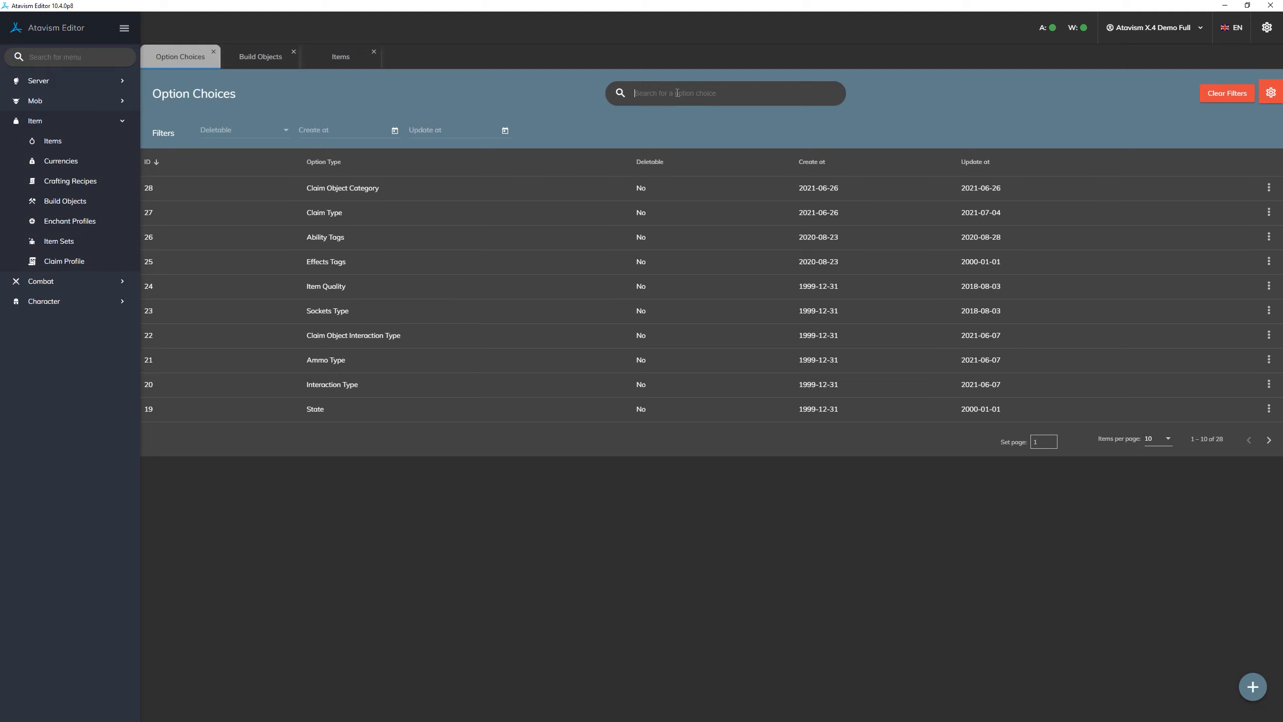
- Search the option choices for "weapon" and look for Laser Gun among the choices of Weapon Type
type("weapo")
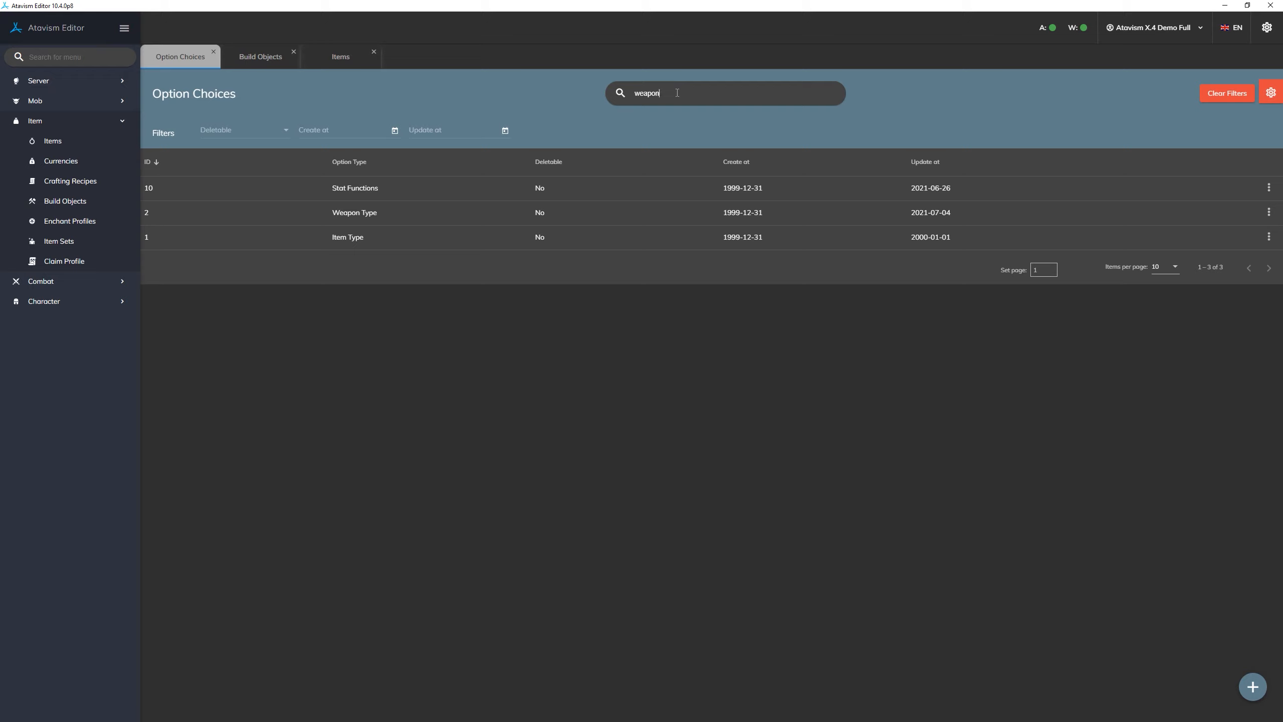
type("n")
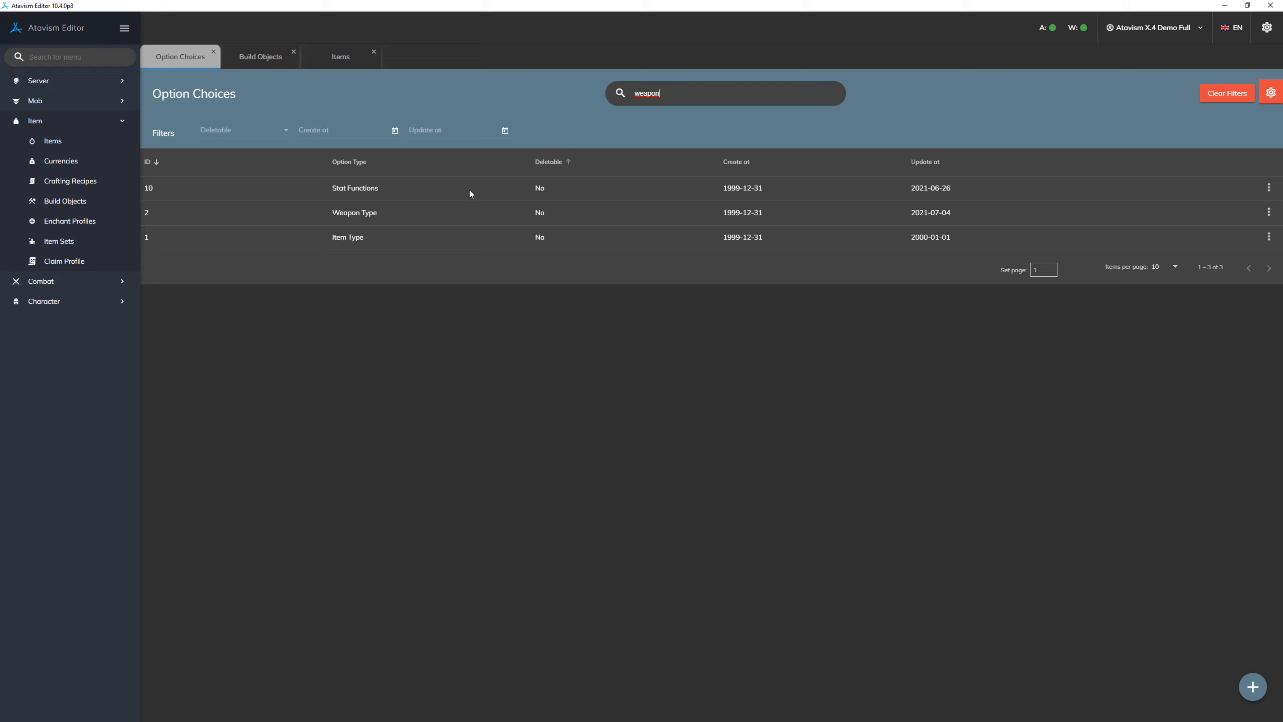
left_click(437, 211)
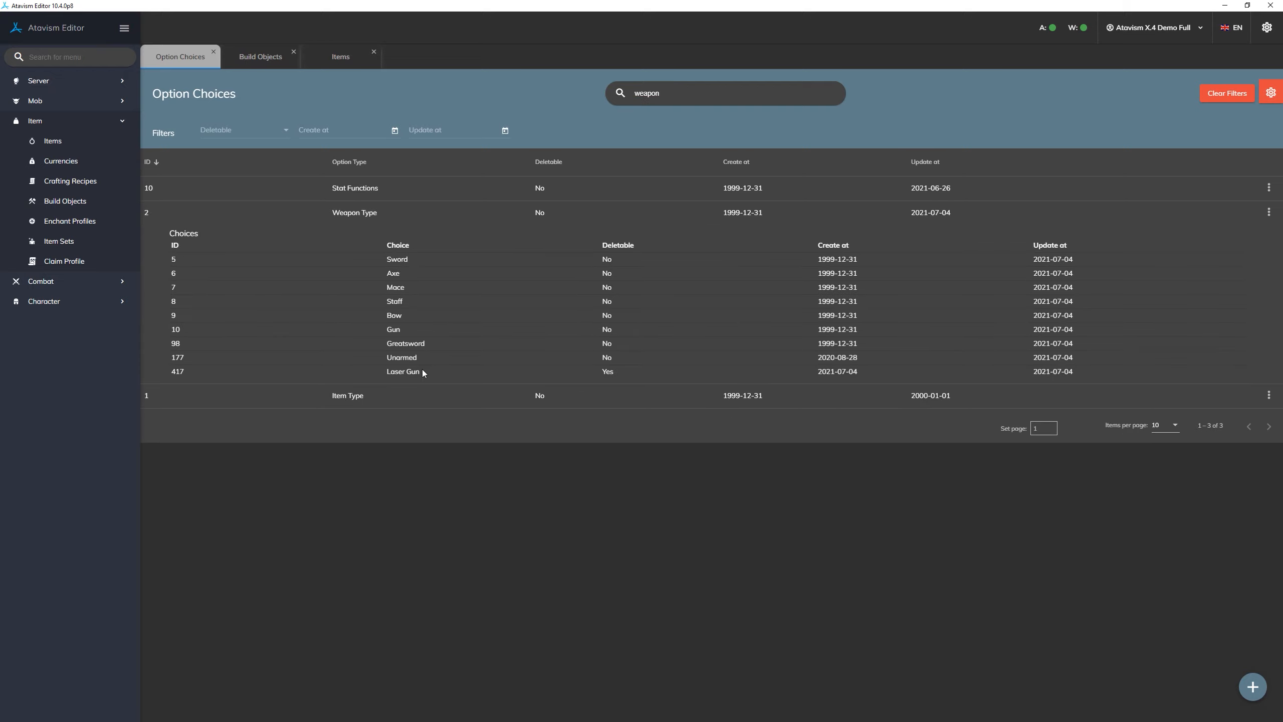
left_click_drag(423, 371, 386, 372)
left_click(440, 375)
- Start a new item with the item type Weapon and the sub type Laser Gun
left_click(339, 55)
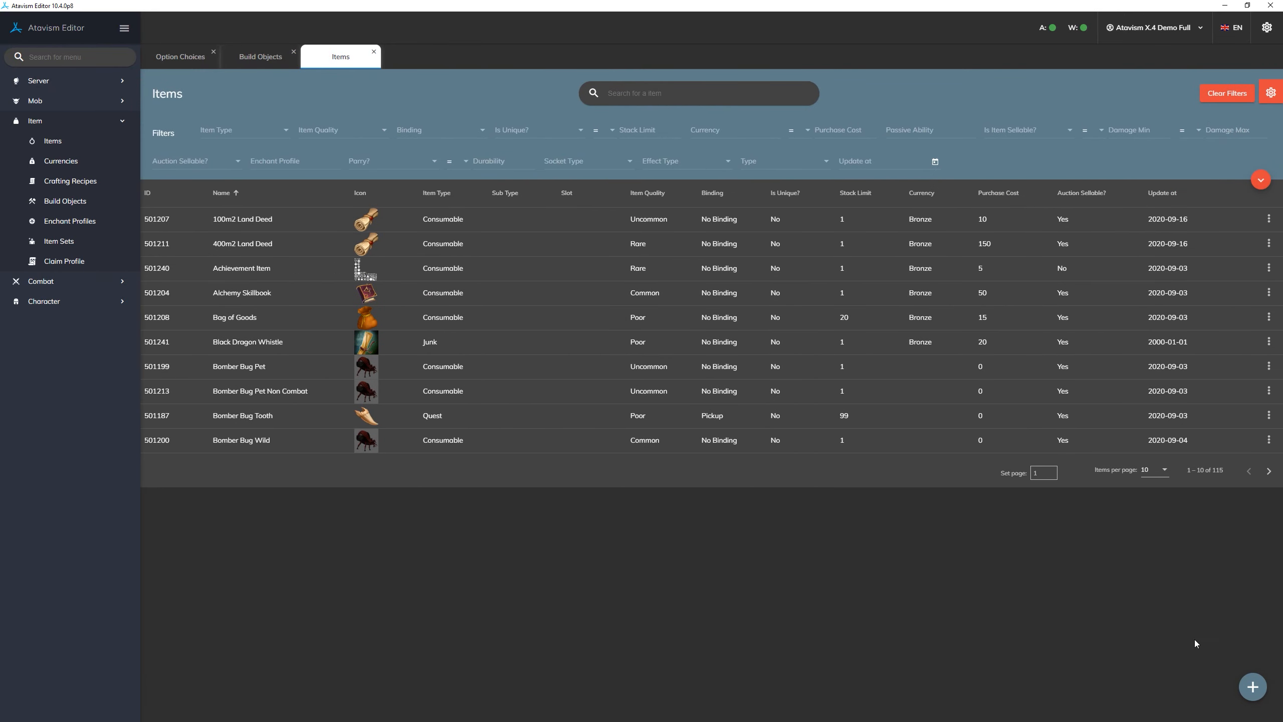
left_click(1251, 689)
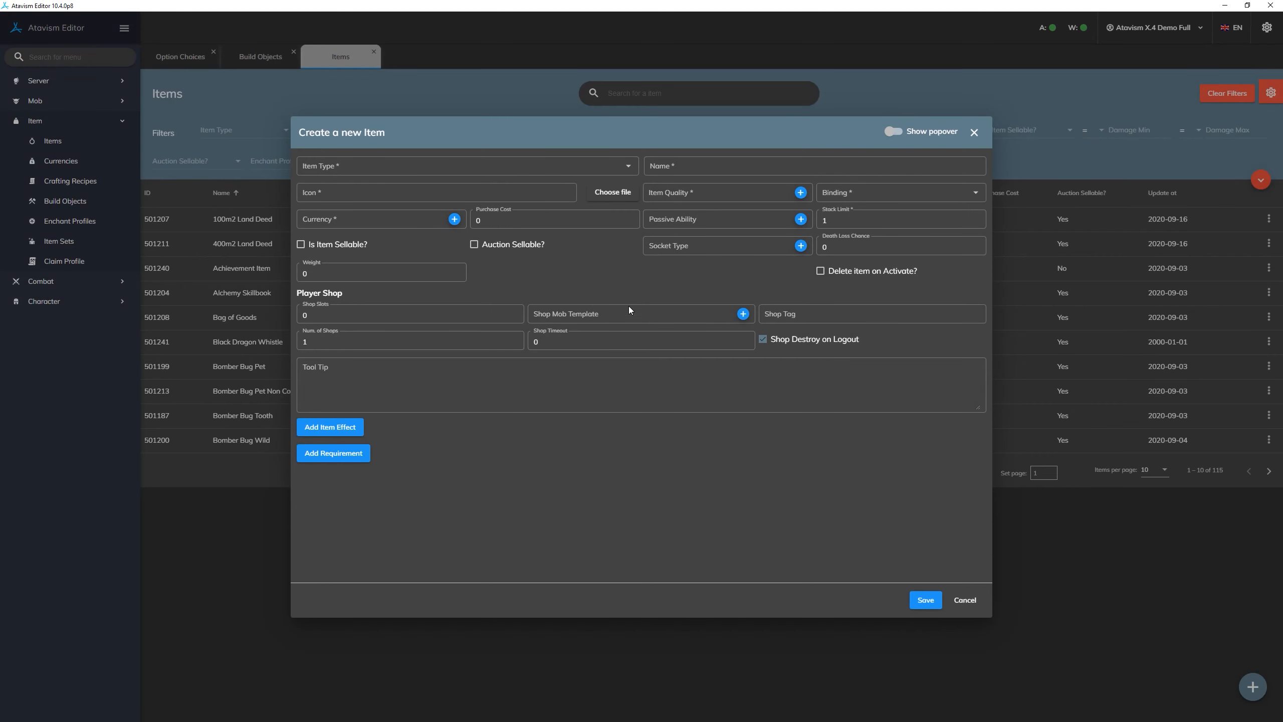
left_click(468, 169)
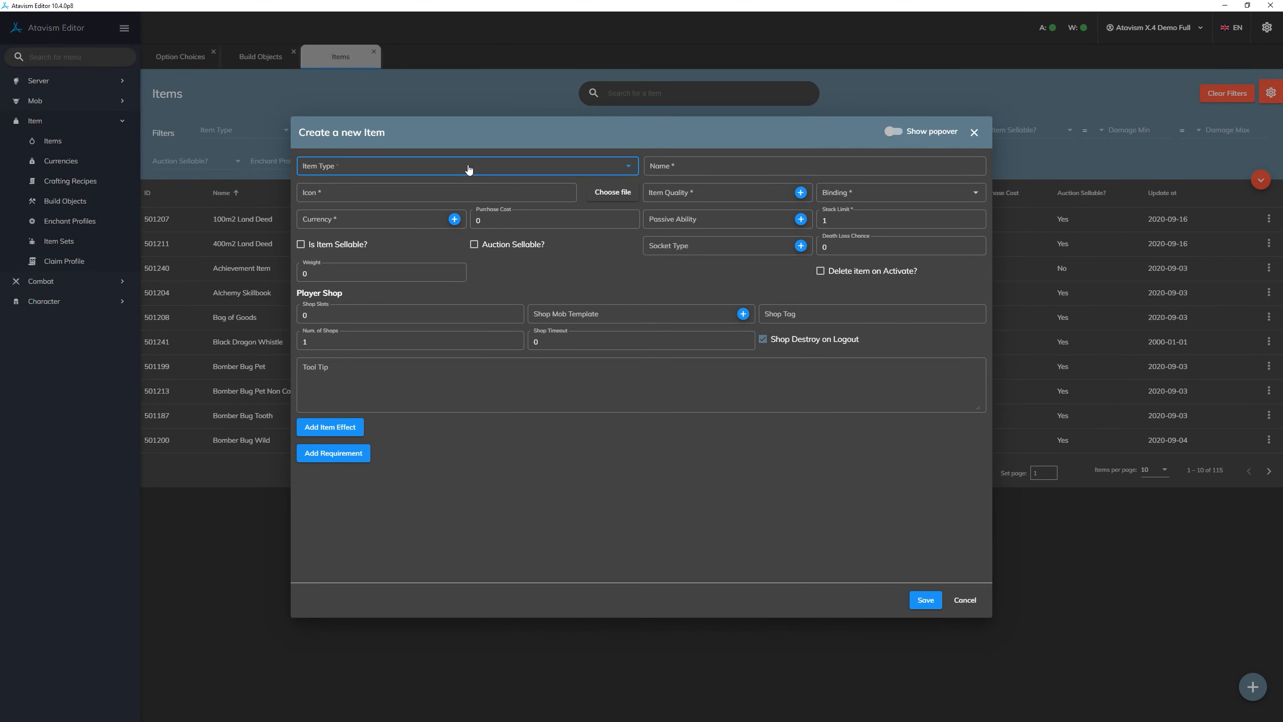
left_click(403, 201)
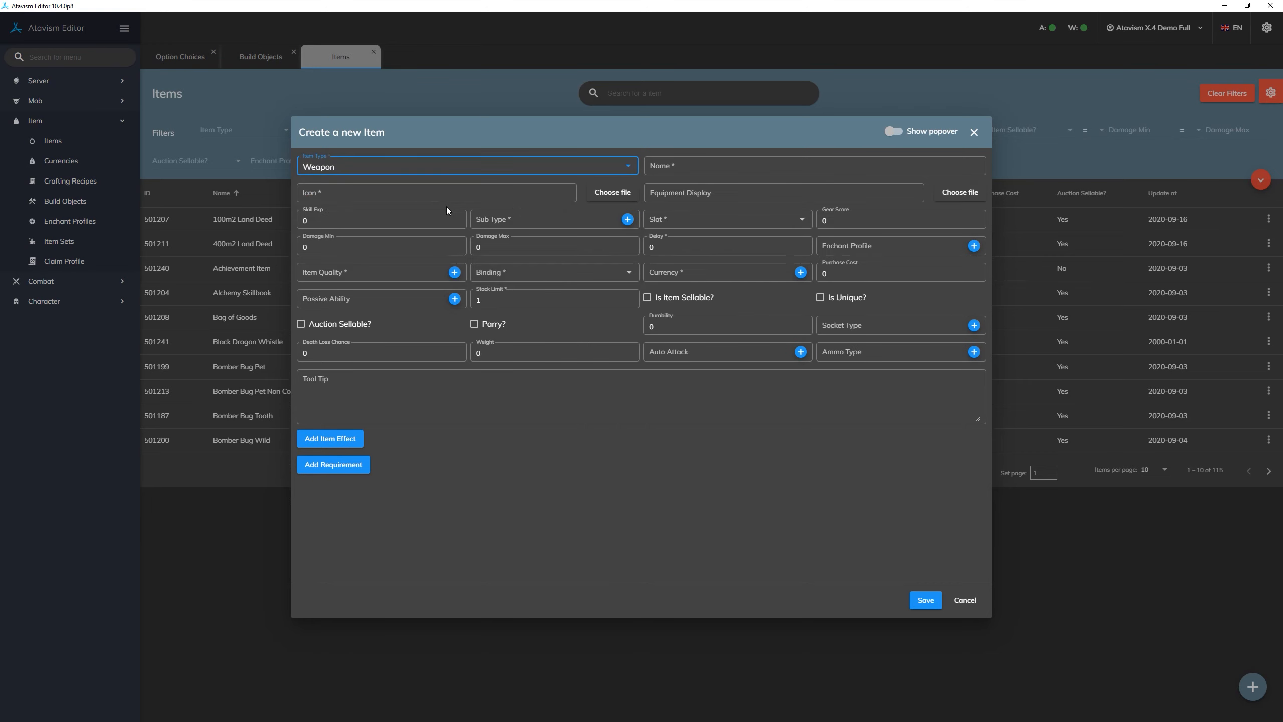
left_click(538, 219)
scroll(546, 324, "down", 2)
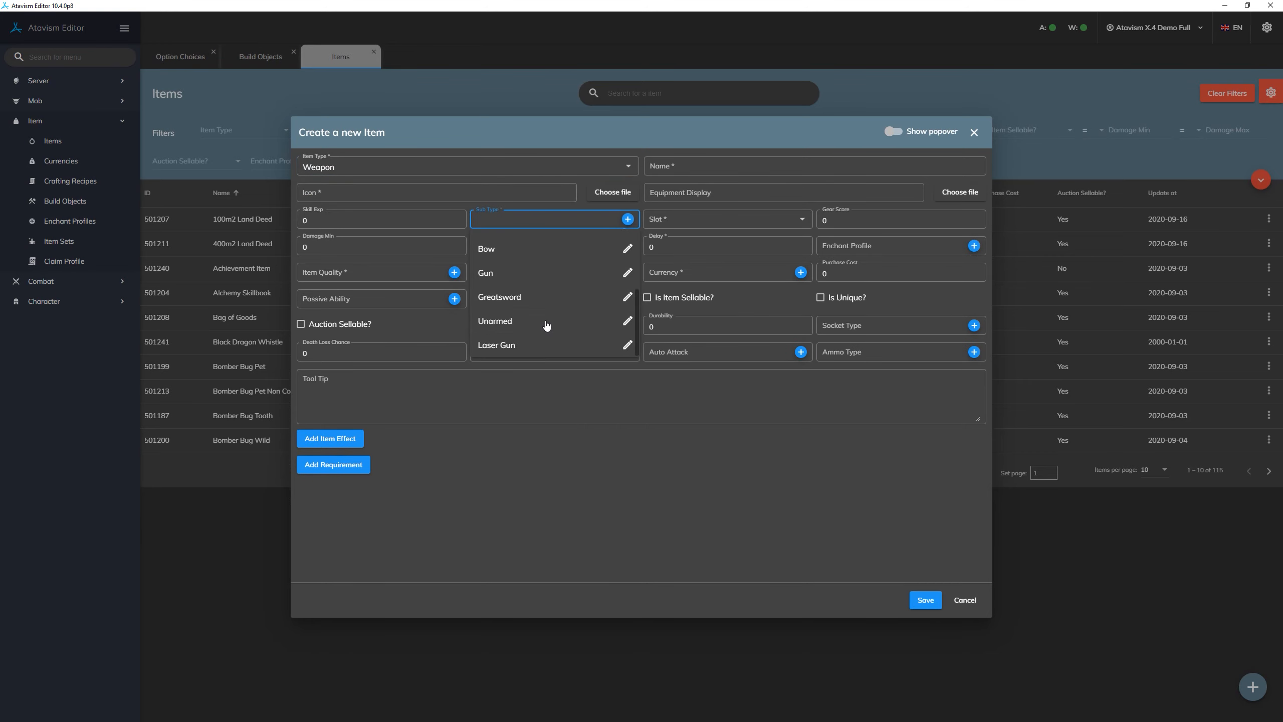
left_click(533, 347)
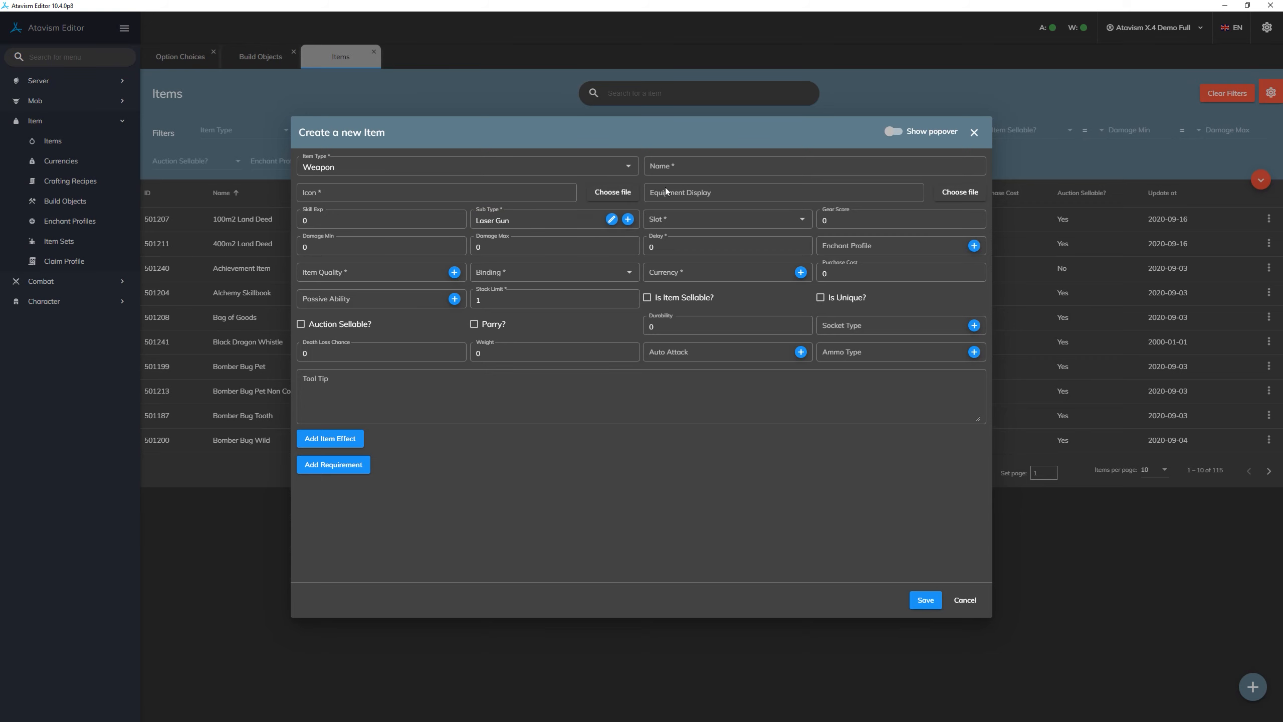
- Search the icon files for "sword" and use sword.png from RPG_inventory_icons as the new item's icon
left_click(613, 192)
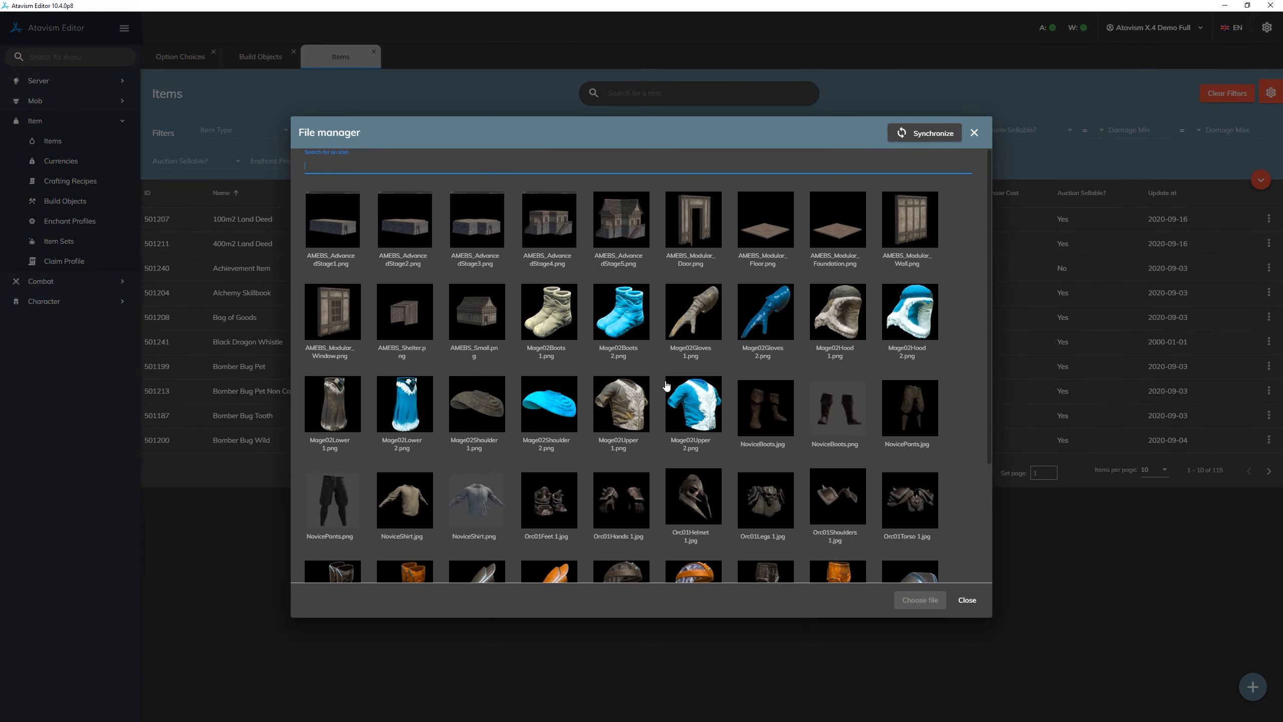
scroll(661, 381, "down", 3)
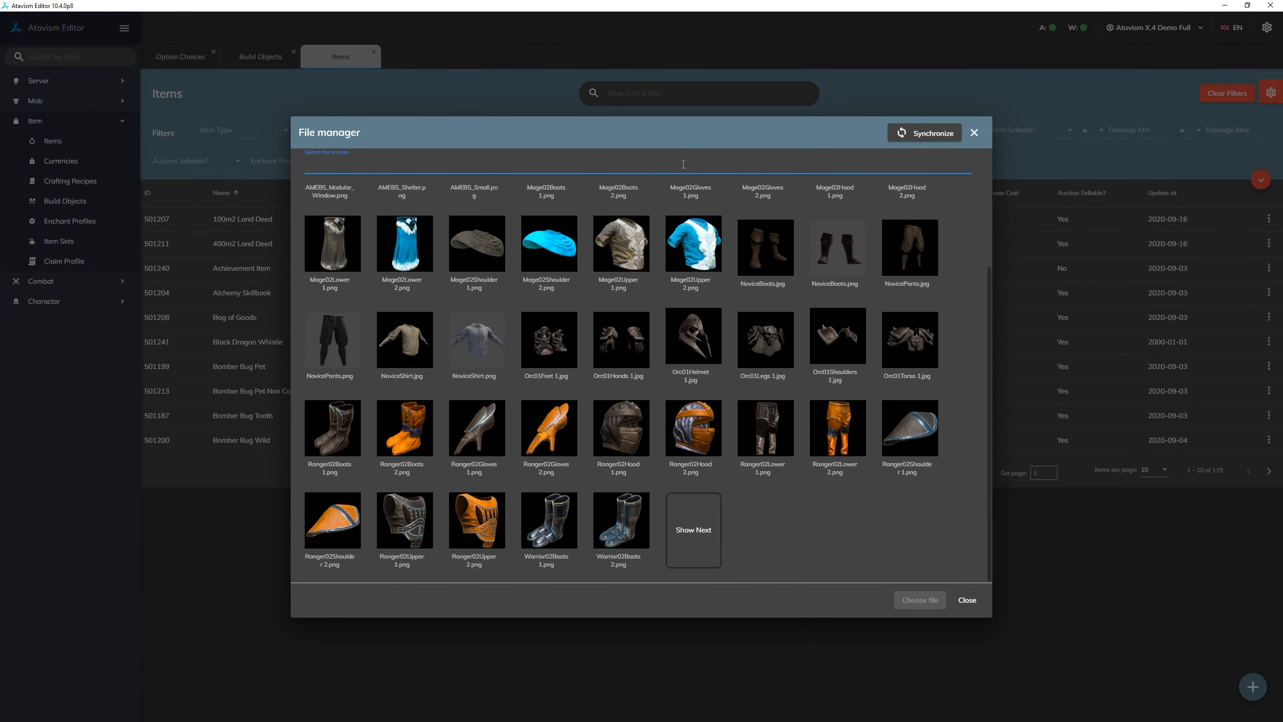
type("sword")
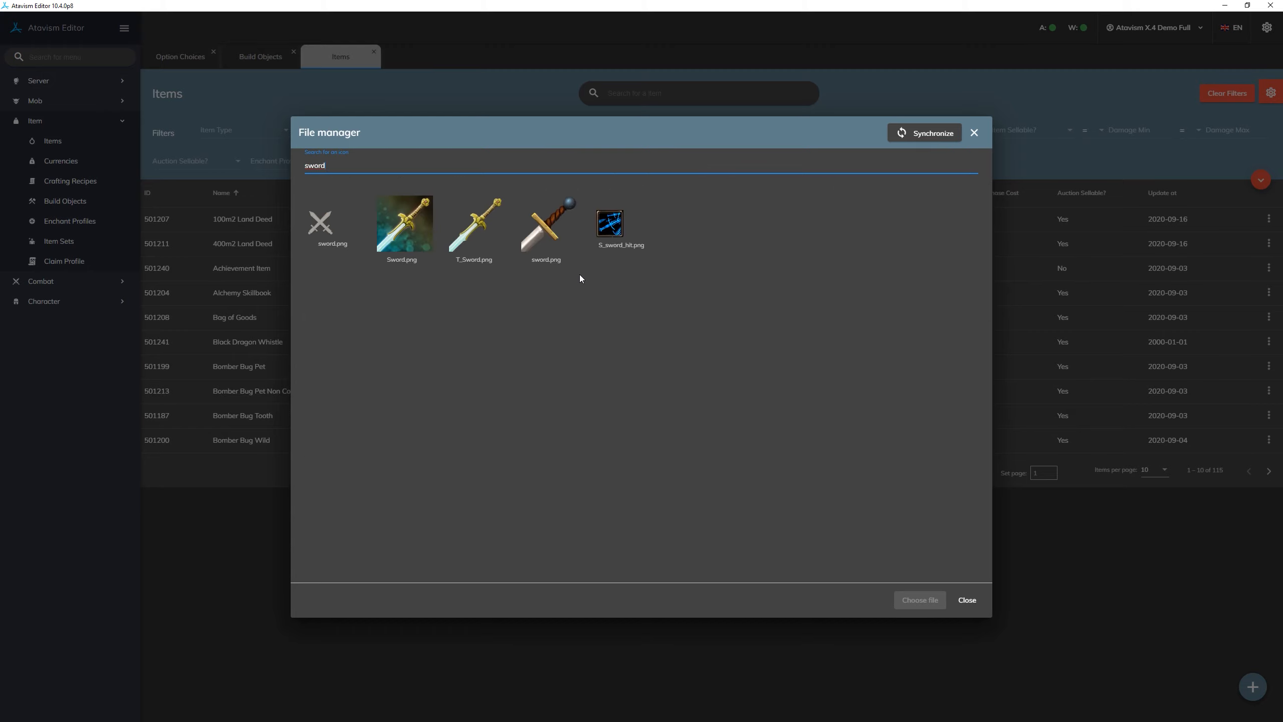
double_click(536, 232)
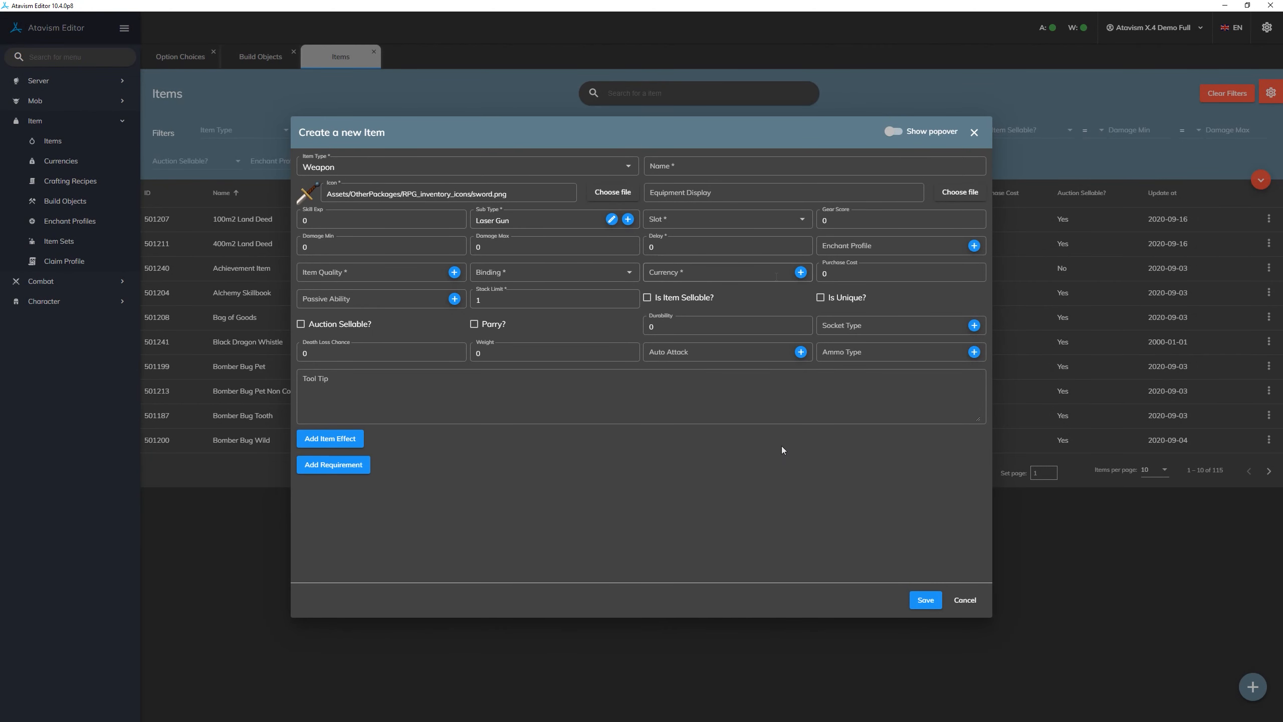
left_click(727, 396)
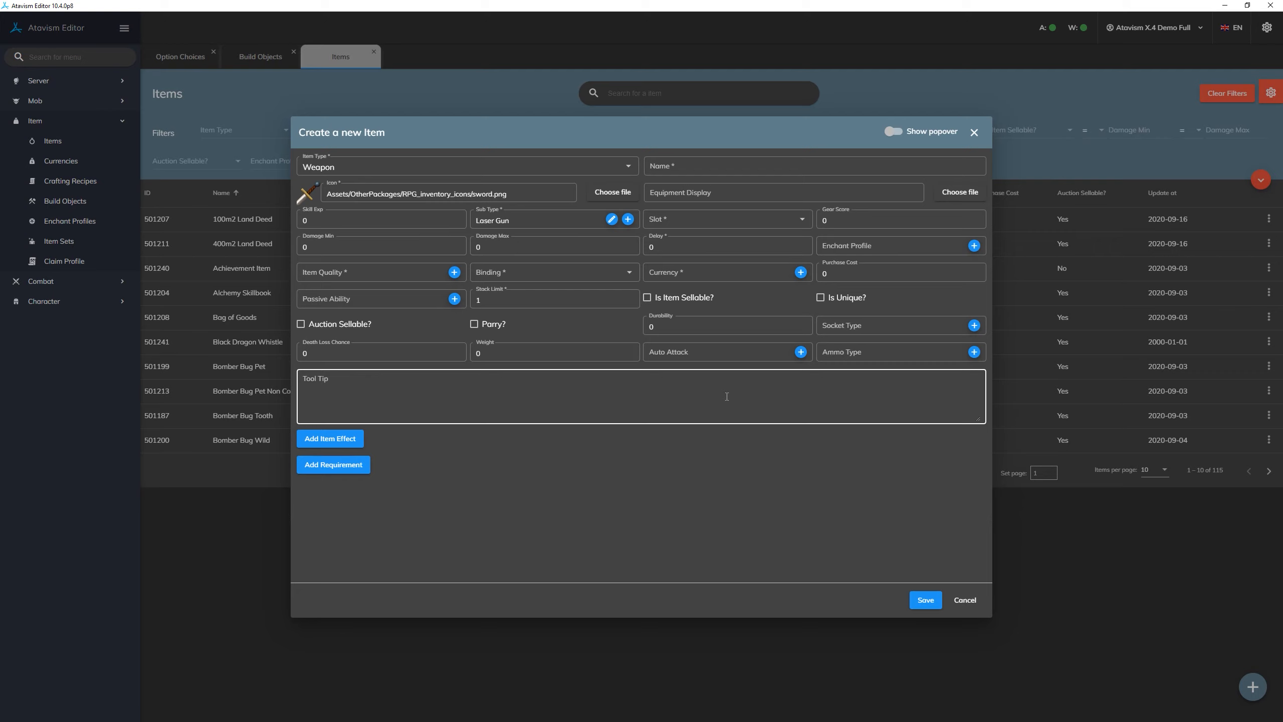
- Try to save the new item and fill in its required name as Laser Gun
left_click(924, 603)
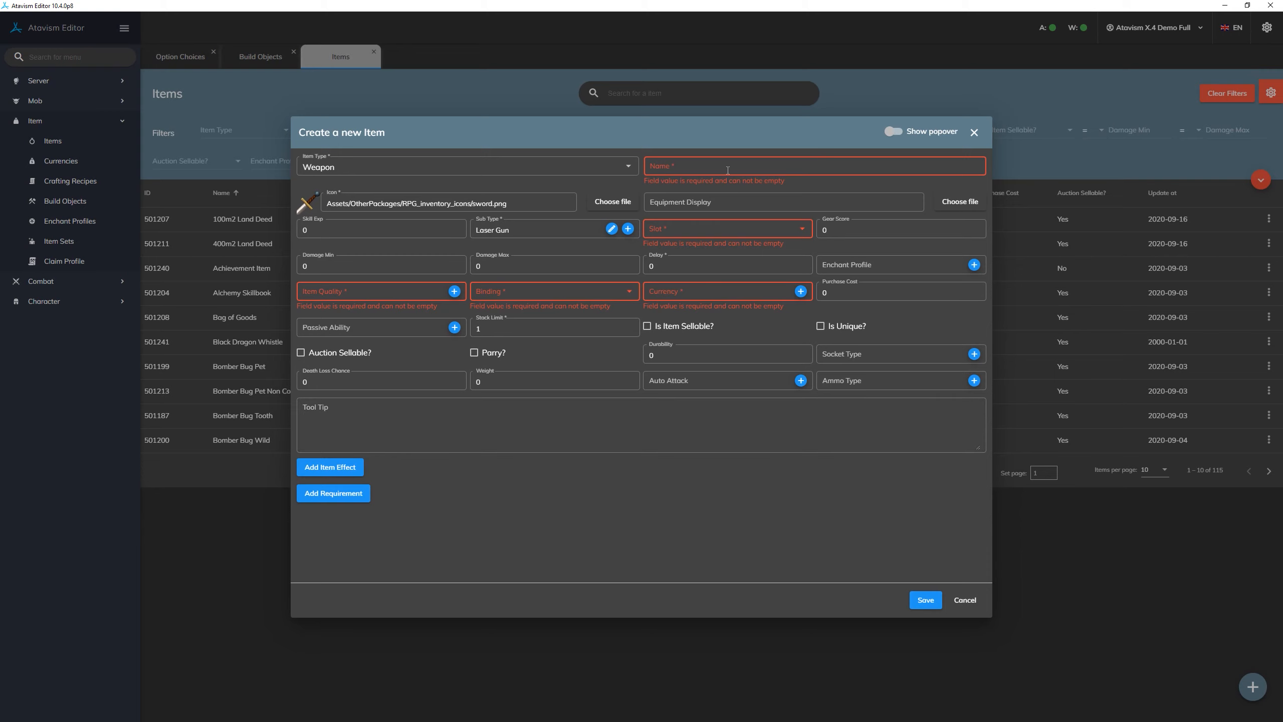
left_click(756, 167)
type("Laser")
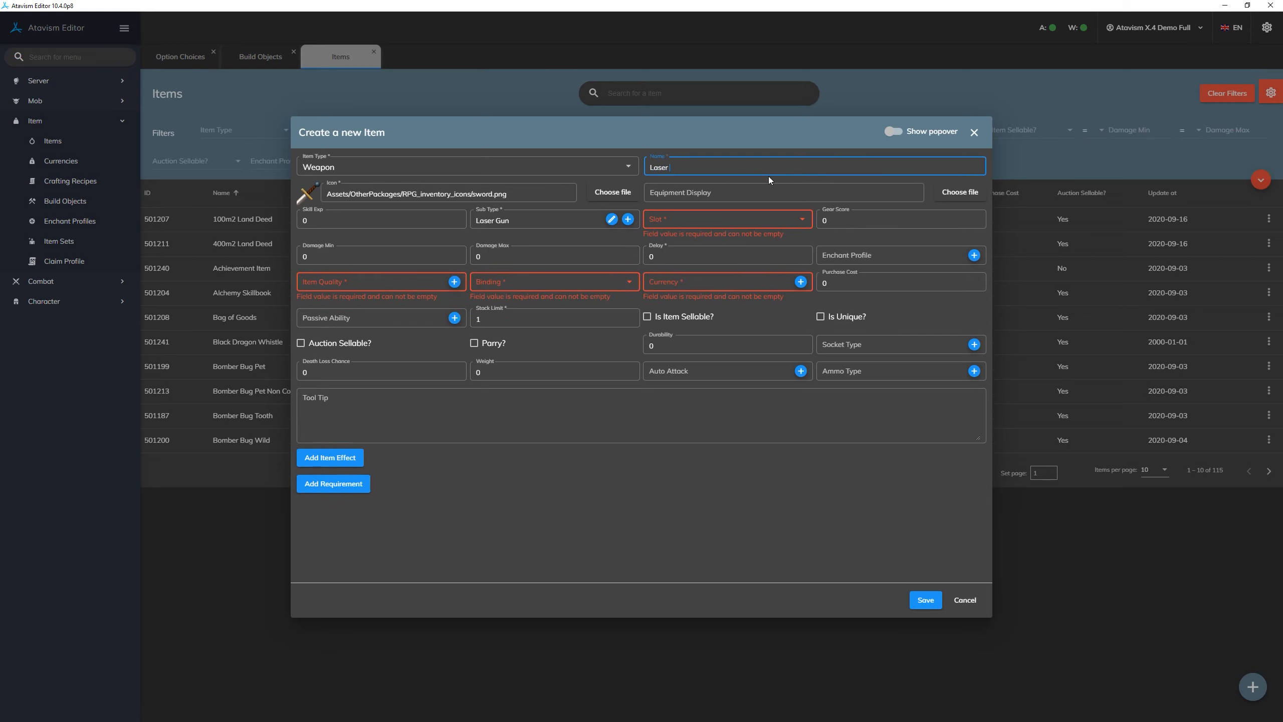
type(" gu")
key("BackSpace")
- Set the new item's slot to Main Hand and its item quality to Legendary
left_click(751, 217)
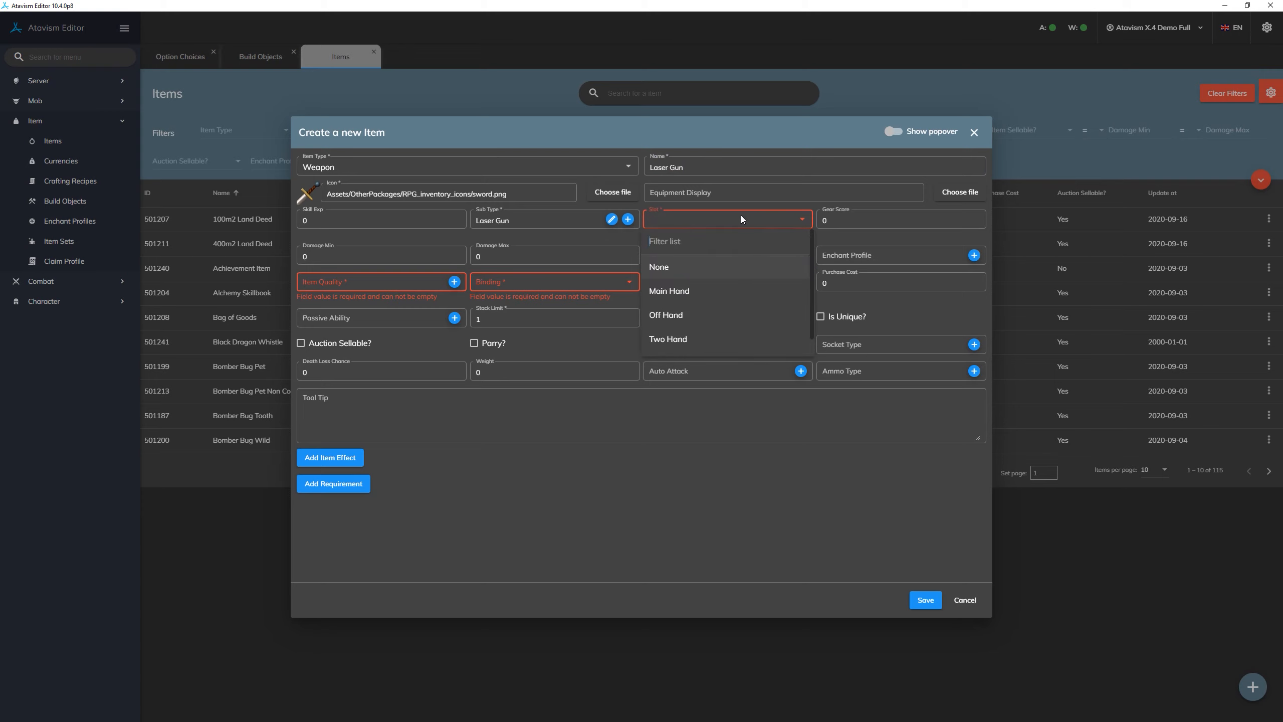
left_click(710, 292)
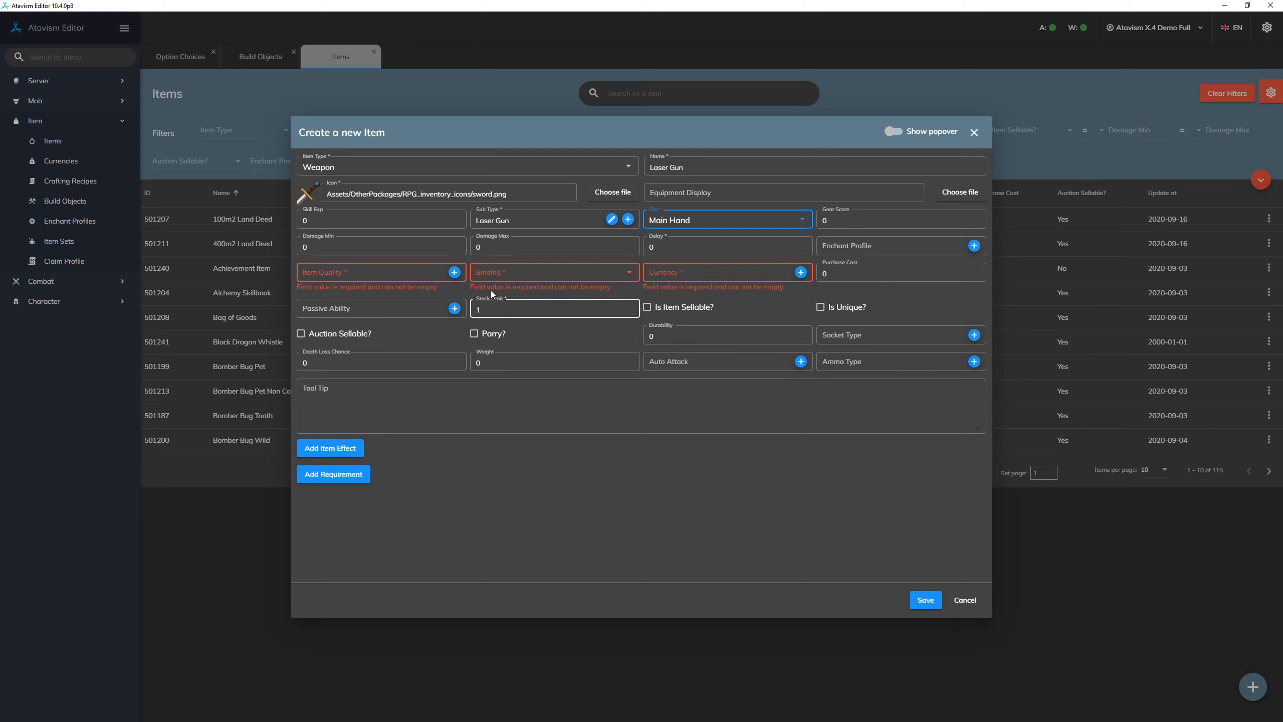
left_click(431, 274)
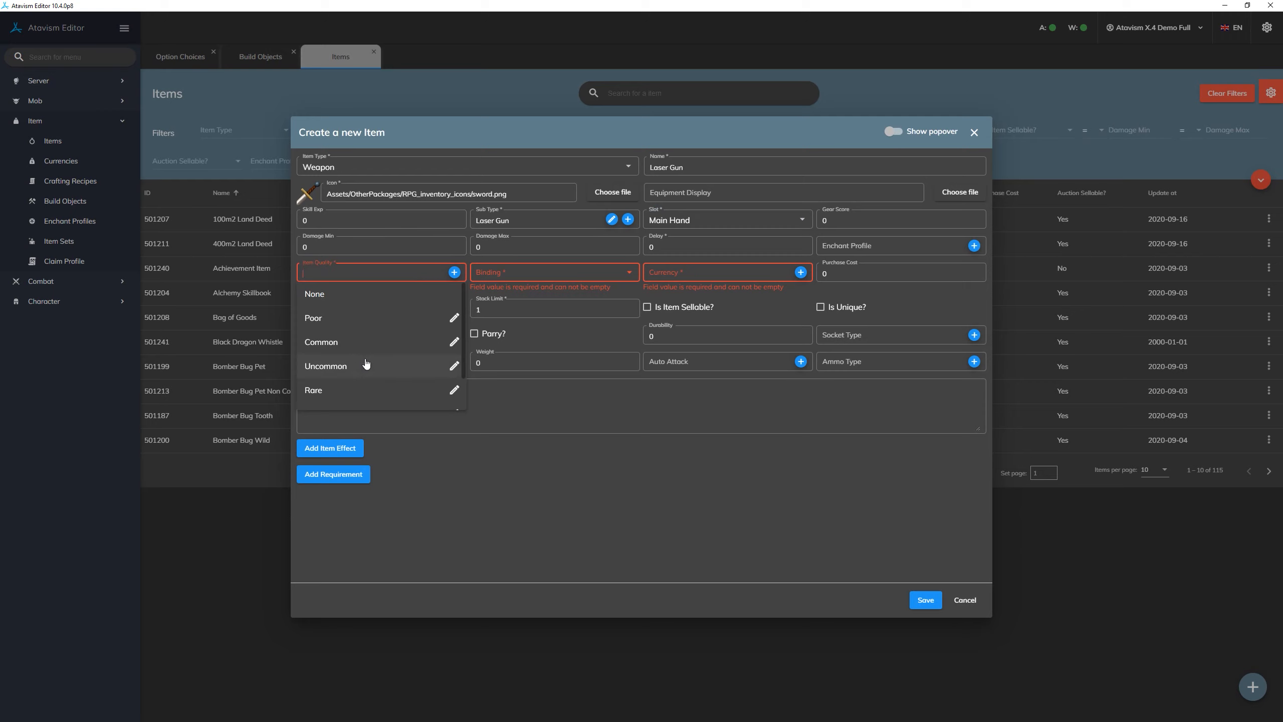
scroll(367, 361, "down", 2)
left_click(373, 393)
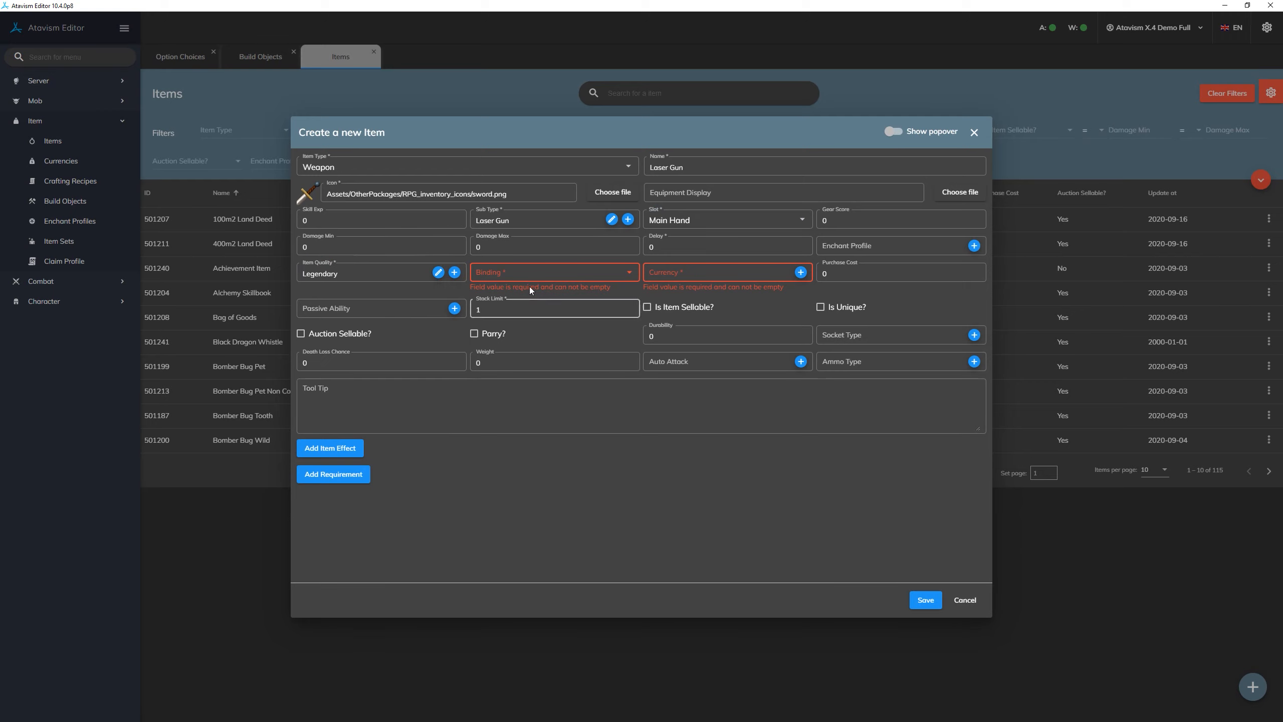
- Set the new item's binding to No Binding, currency to Diamonds and purchase cost to 10, and save the item
left_click(546, 276)
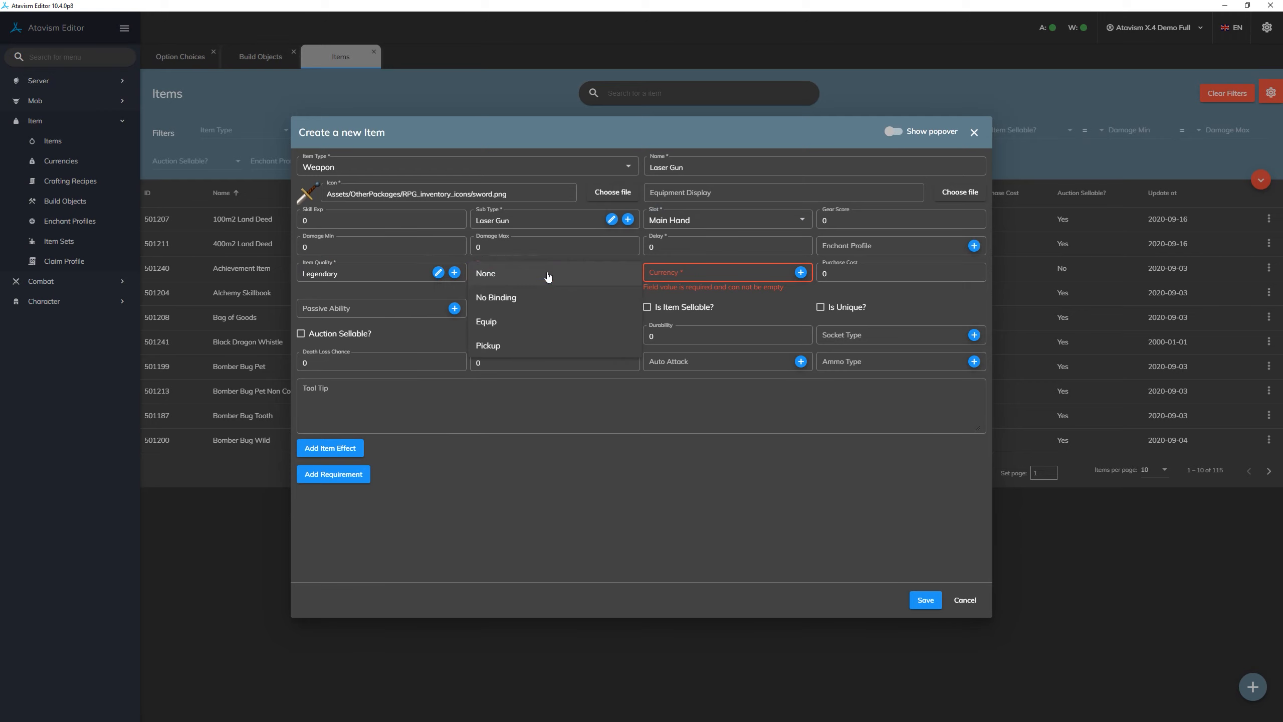
left_click(541, 299)
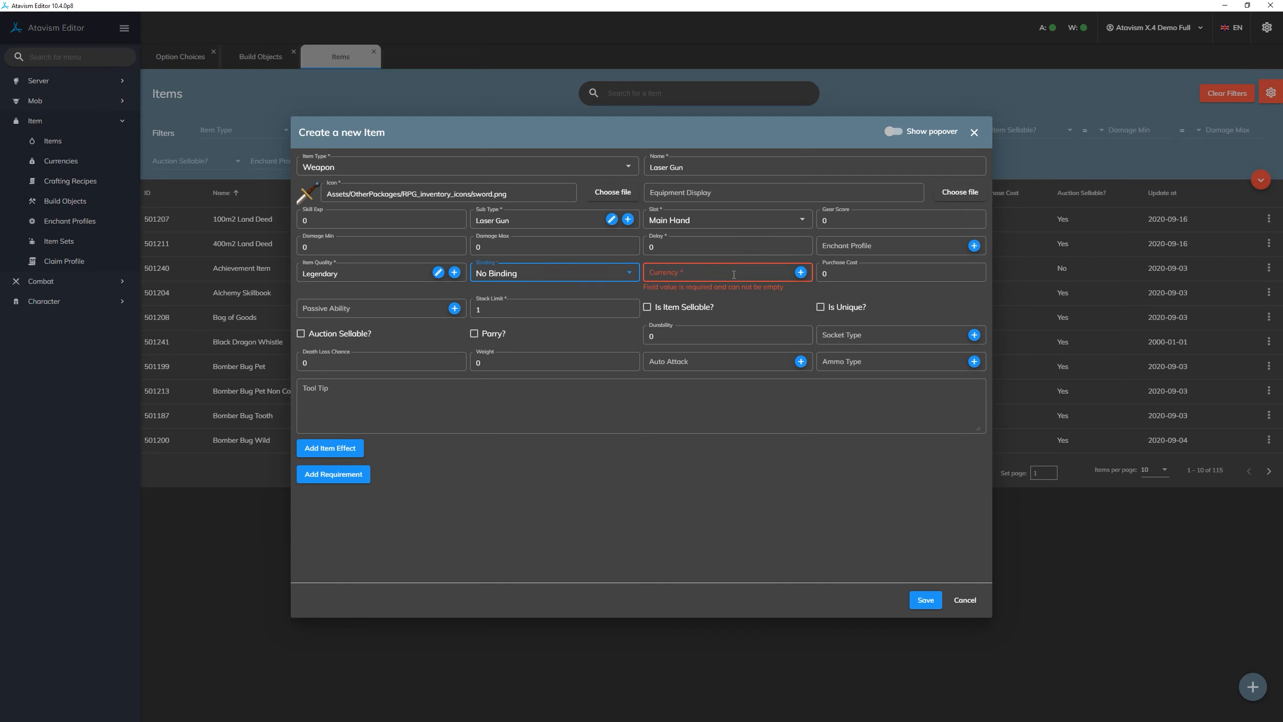
left_click(733, 275)
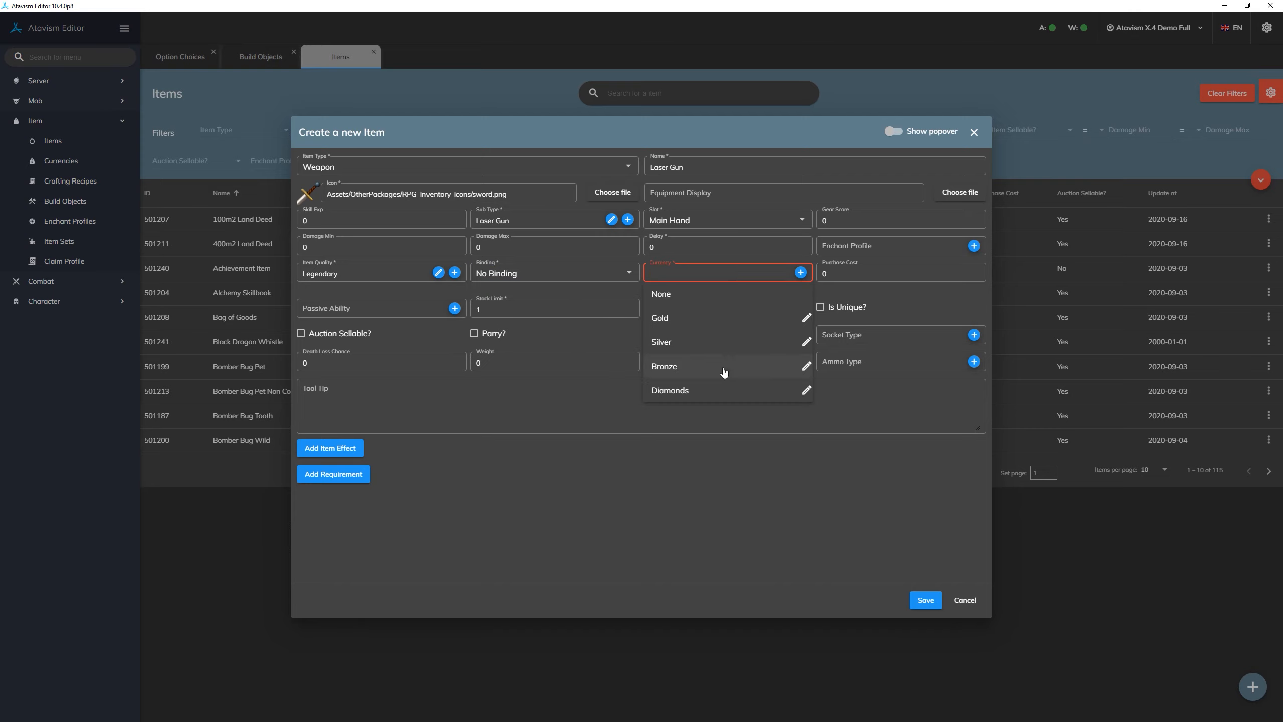
left_click(717, 389)
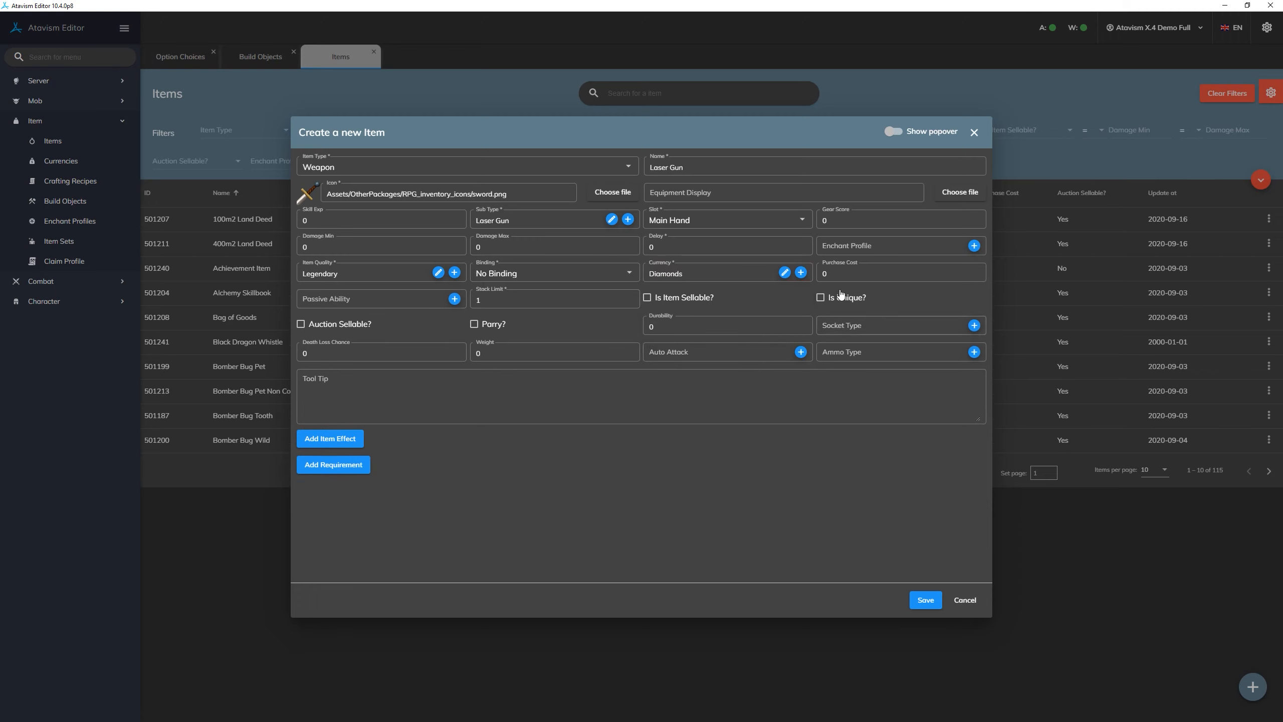
left_click(843, 281)
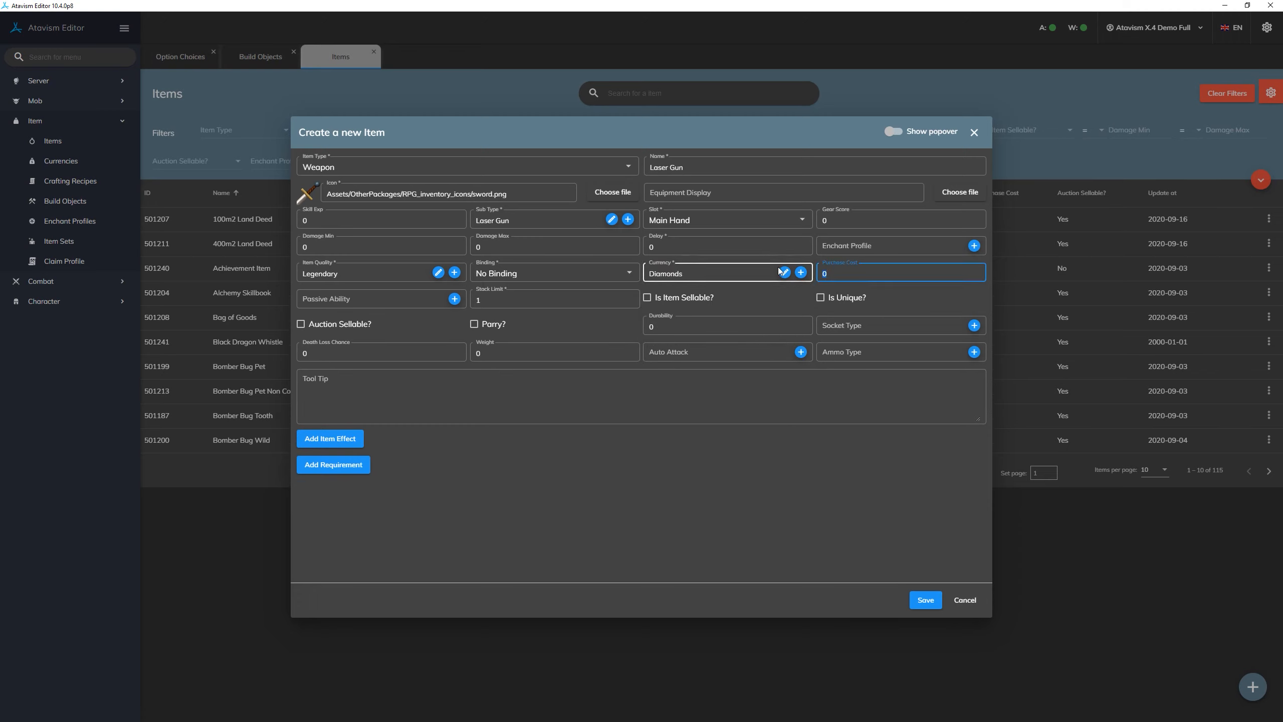
type("10")
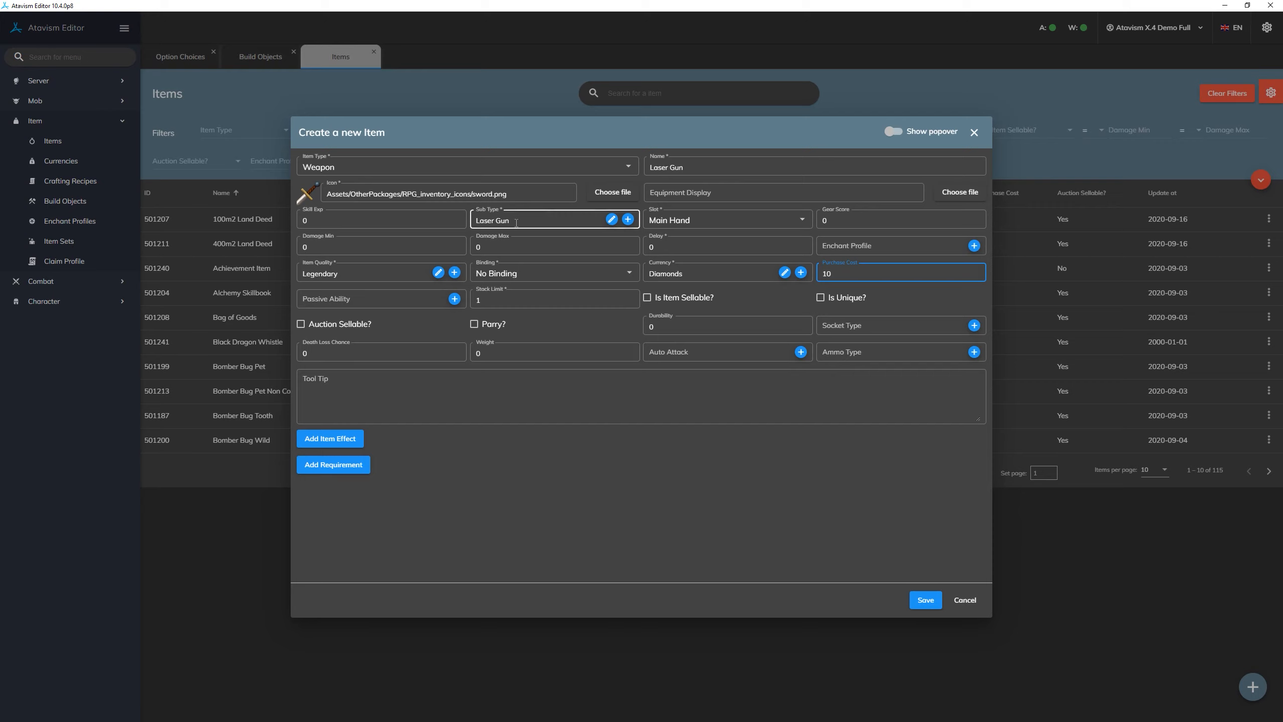
left_click(920, 605)
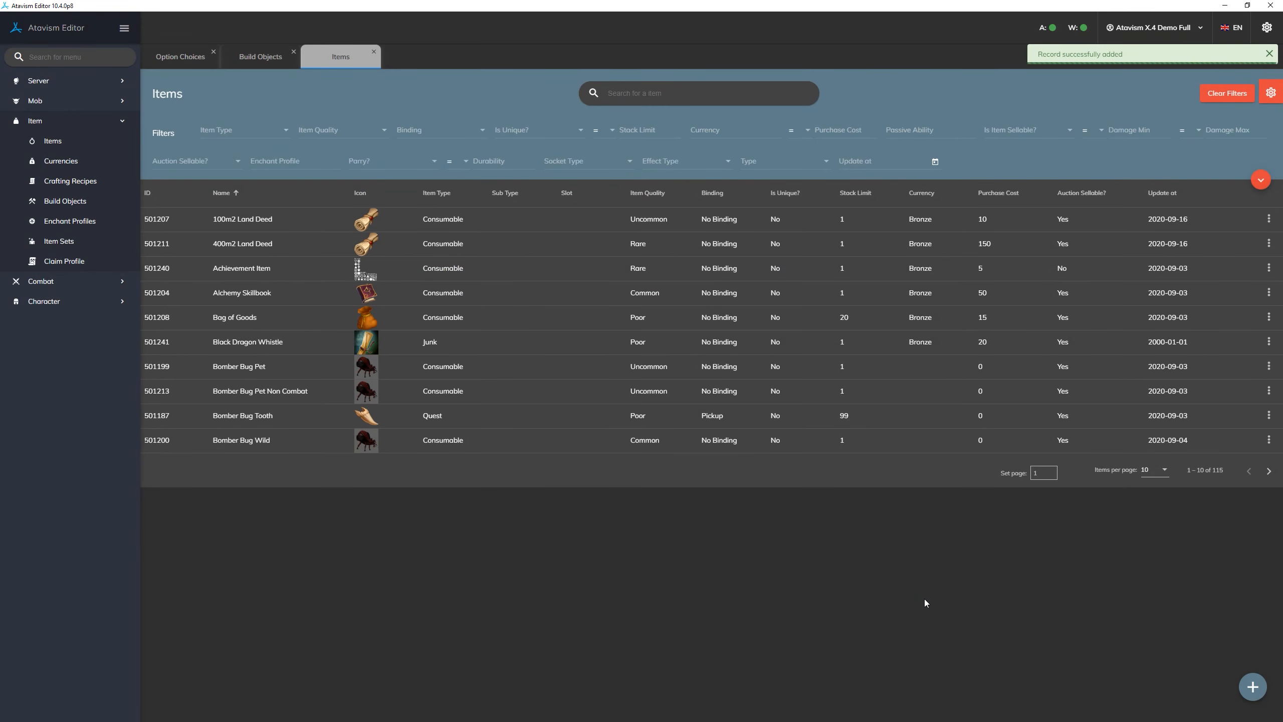
- Search the items list for "laser"
left_click(697, 89)
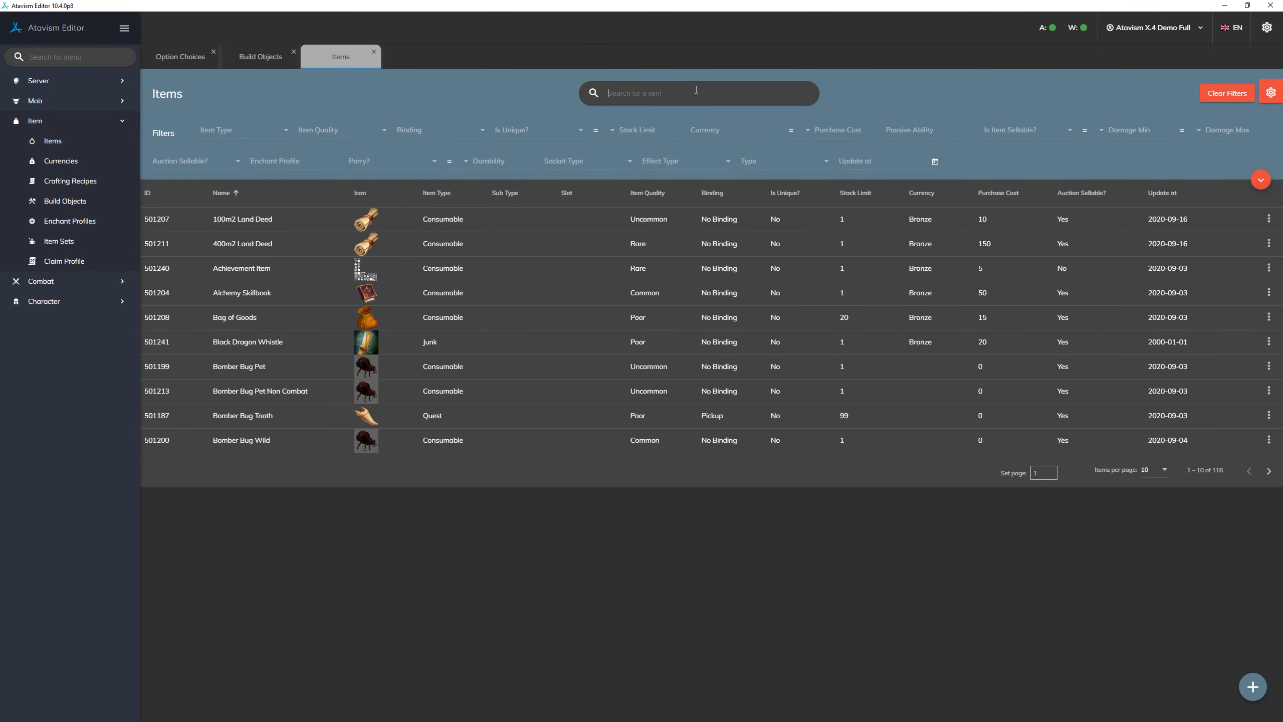
type("laser")
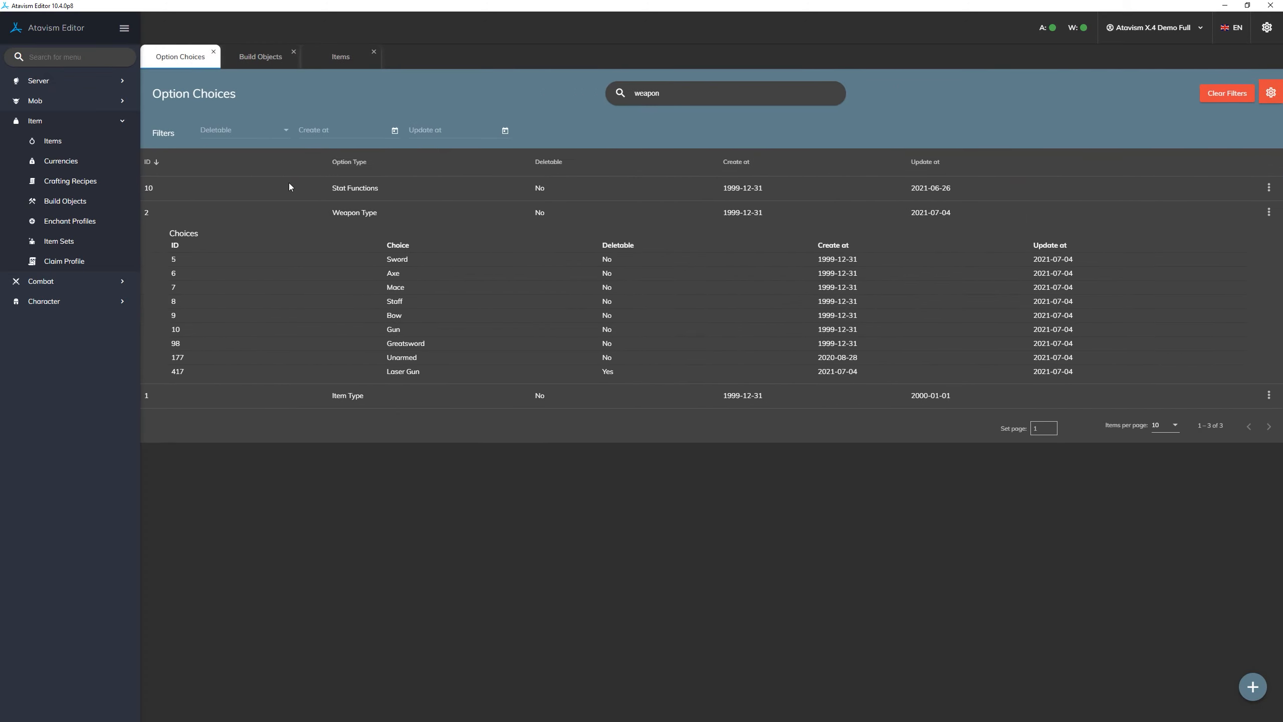
- Delete the Laser Gun choice from the Weapon Type option in Option Choices and save the option type
double_click(457, 217)
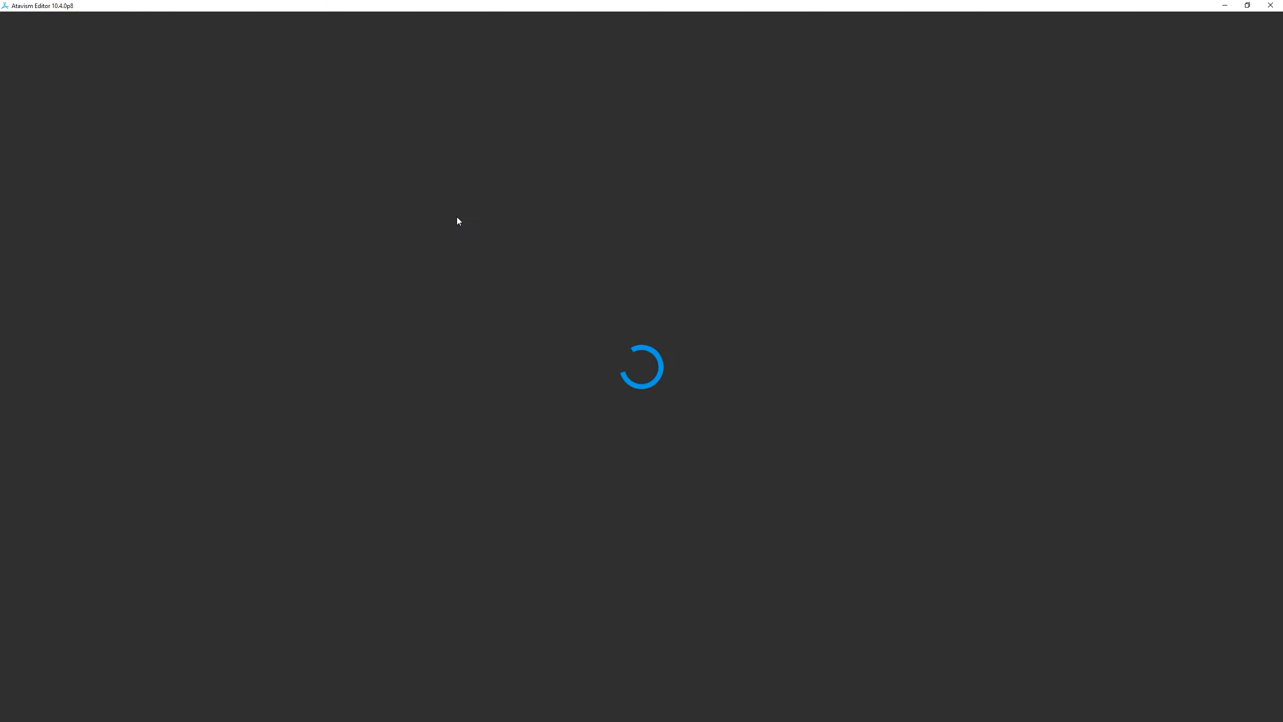
left_click(735, 532)
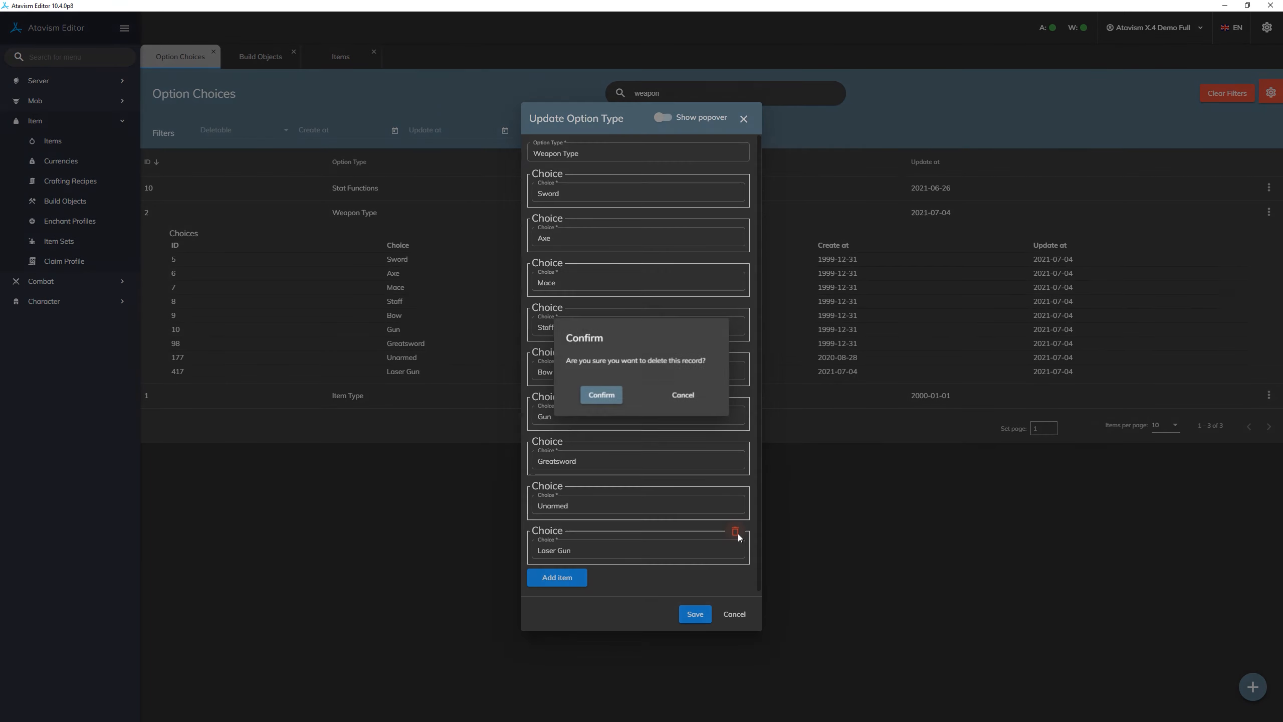
left_click(611, 399)
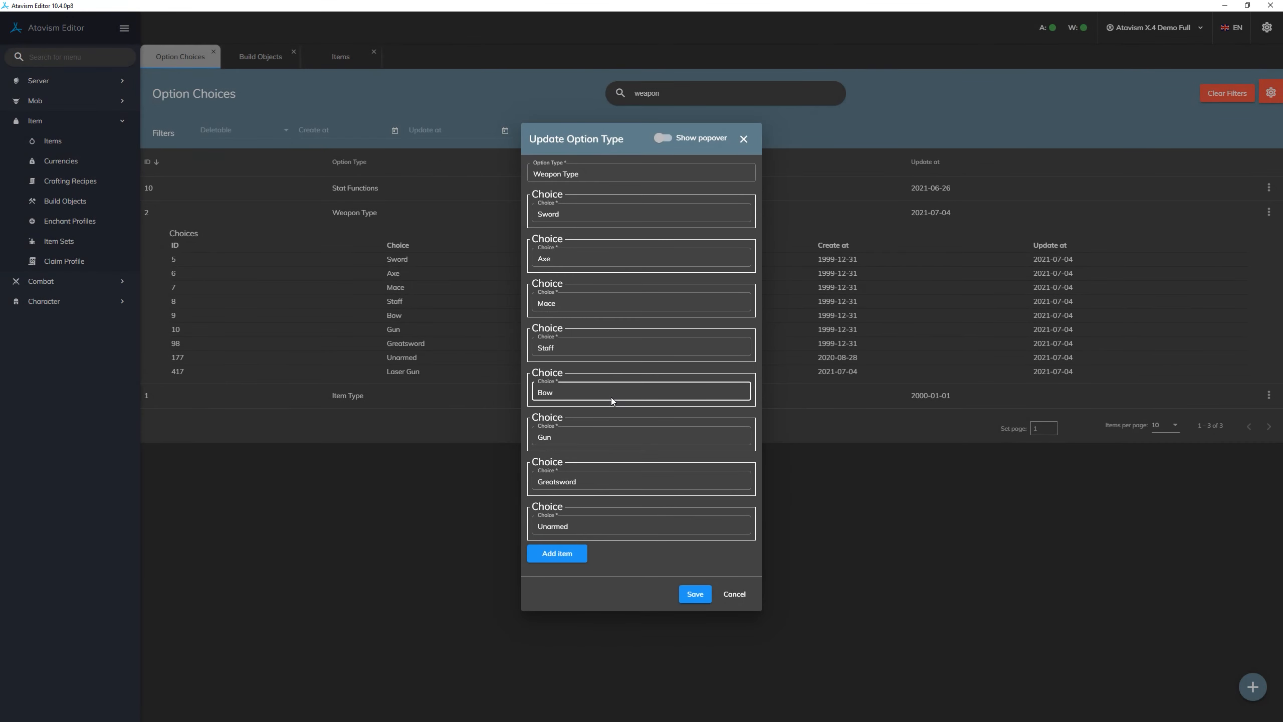
left_click(698, 595)
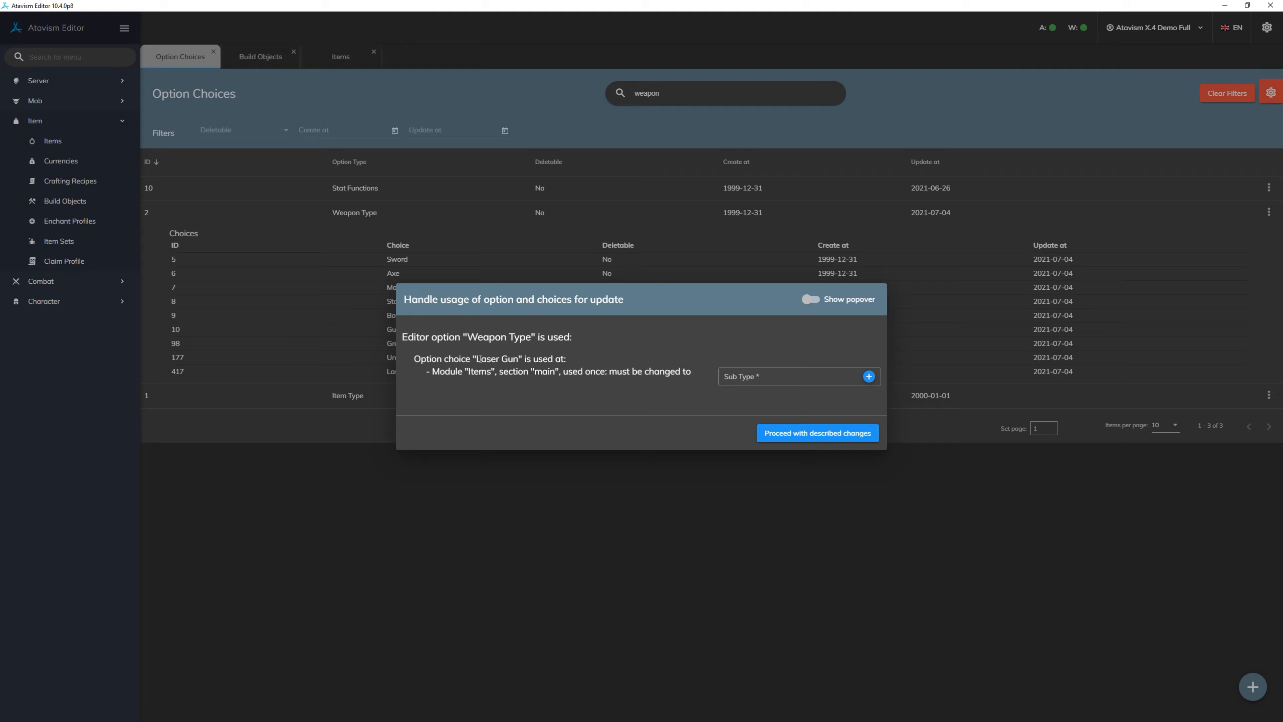
left_click_drag(480, 359, 509, 359)
left_click(510, 358)
left_click_drag(467, 371, 555, 371)
left_click(584, 371)
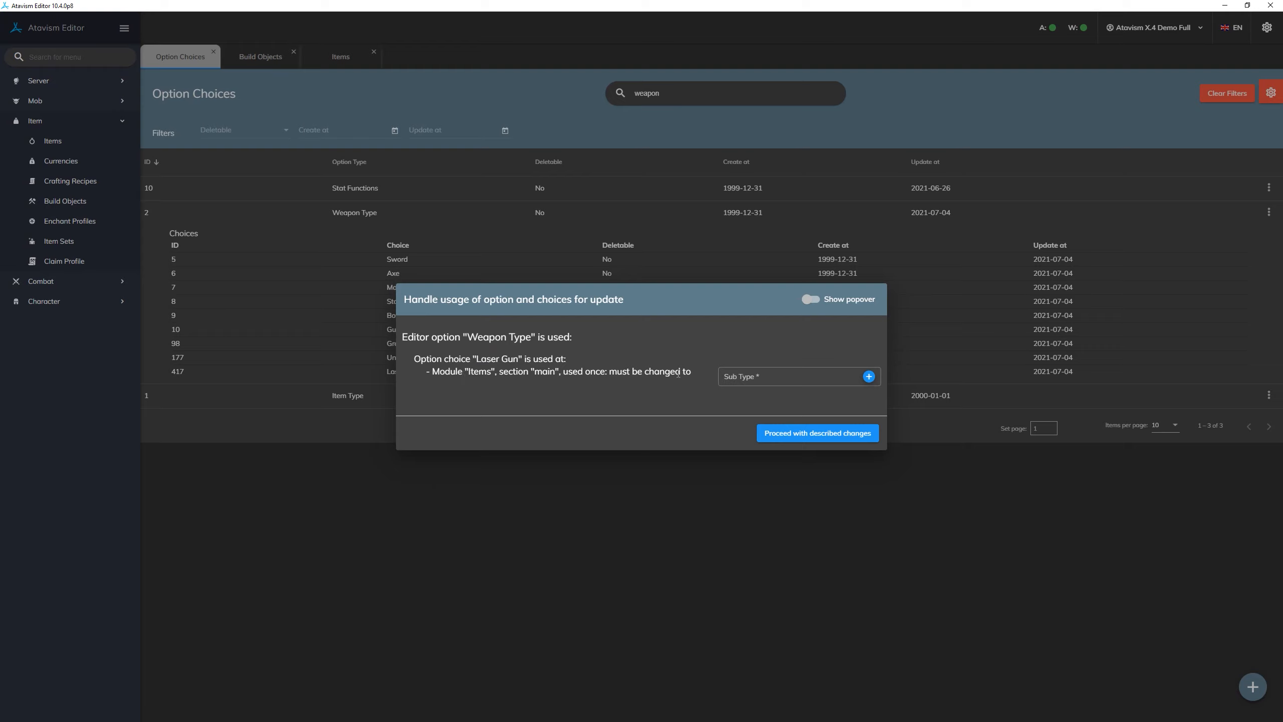